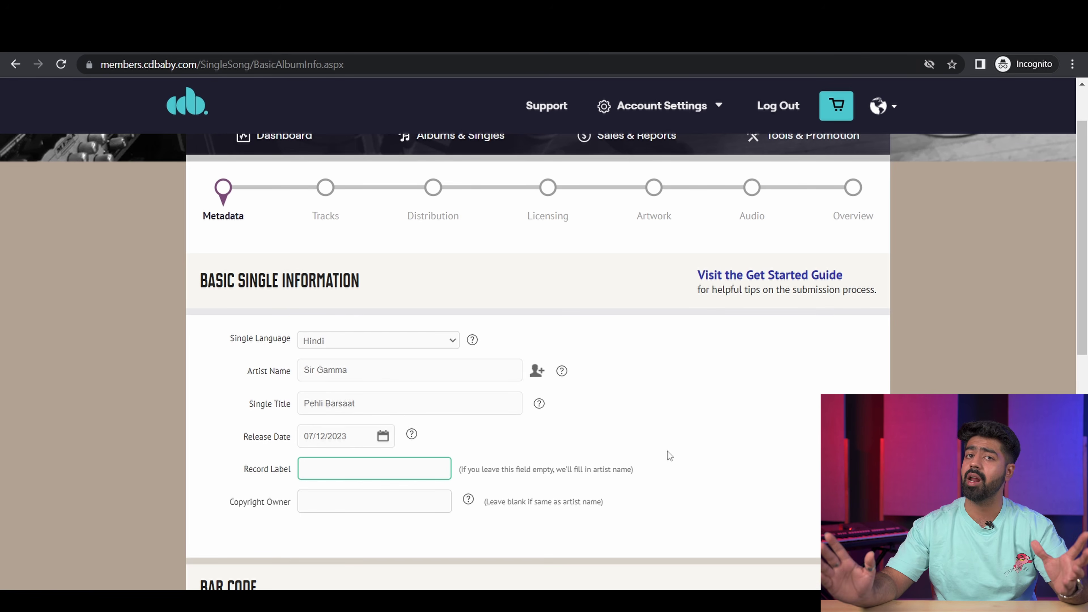
click(667, 441)
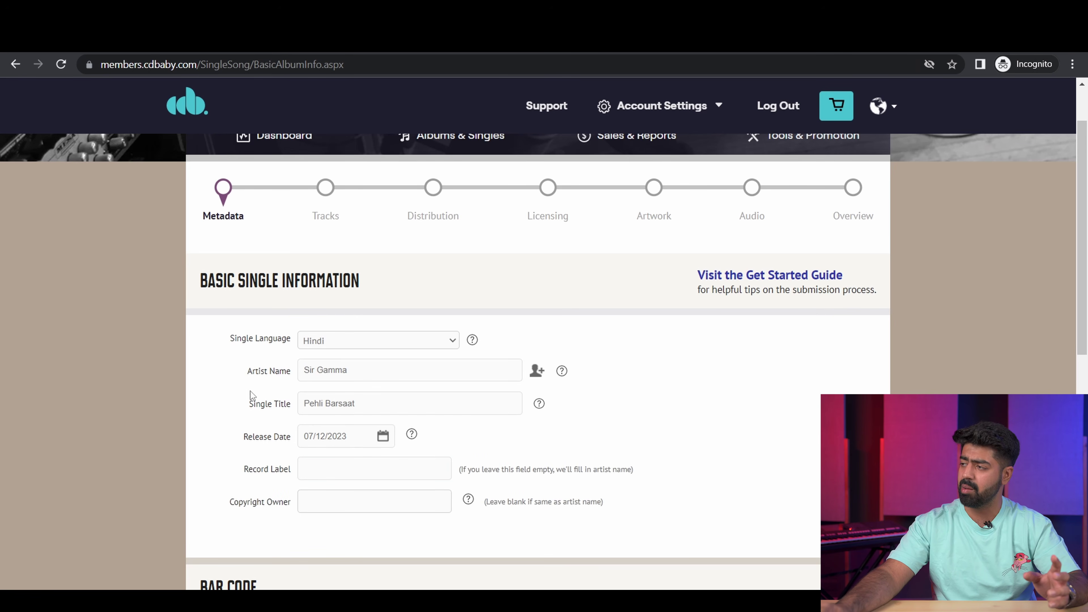
click(350, 507)
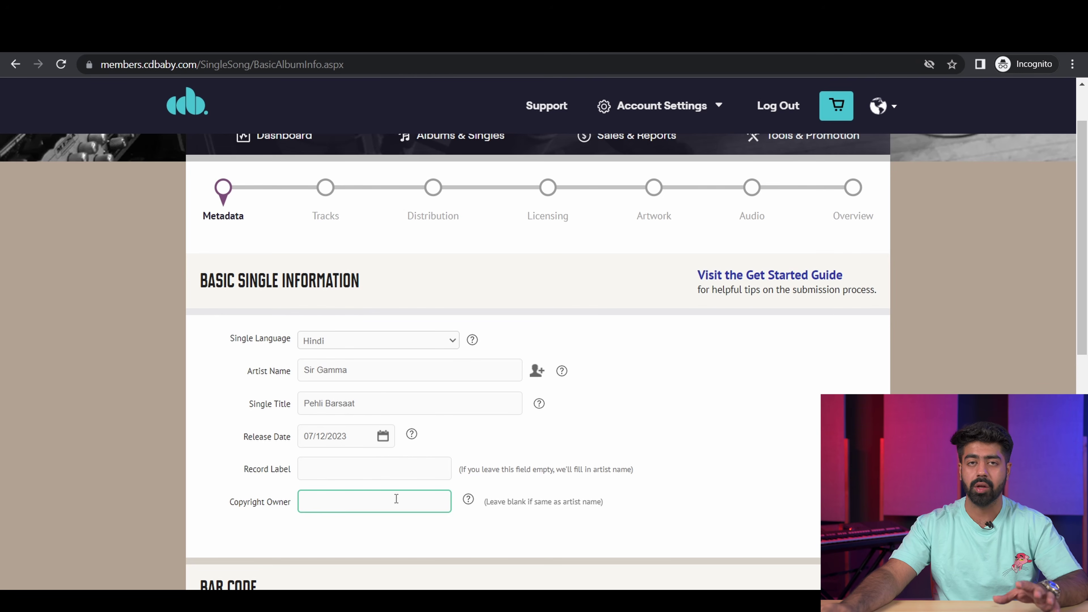
click(735, 491)
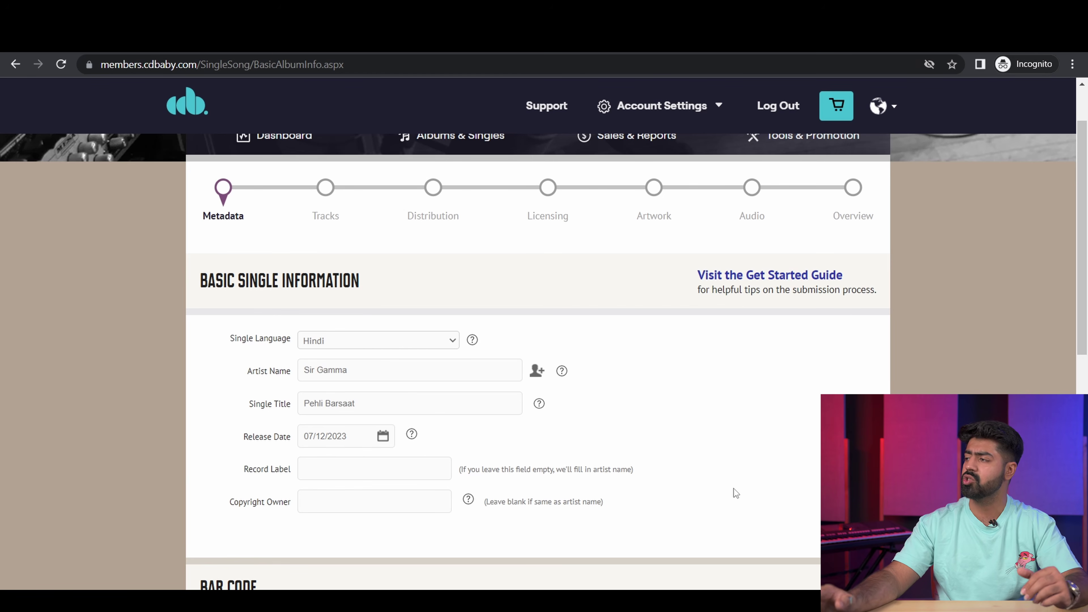
scroll(348, 512, down, 5)
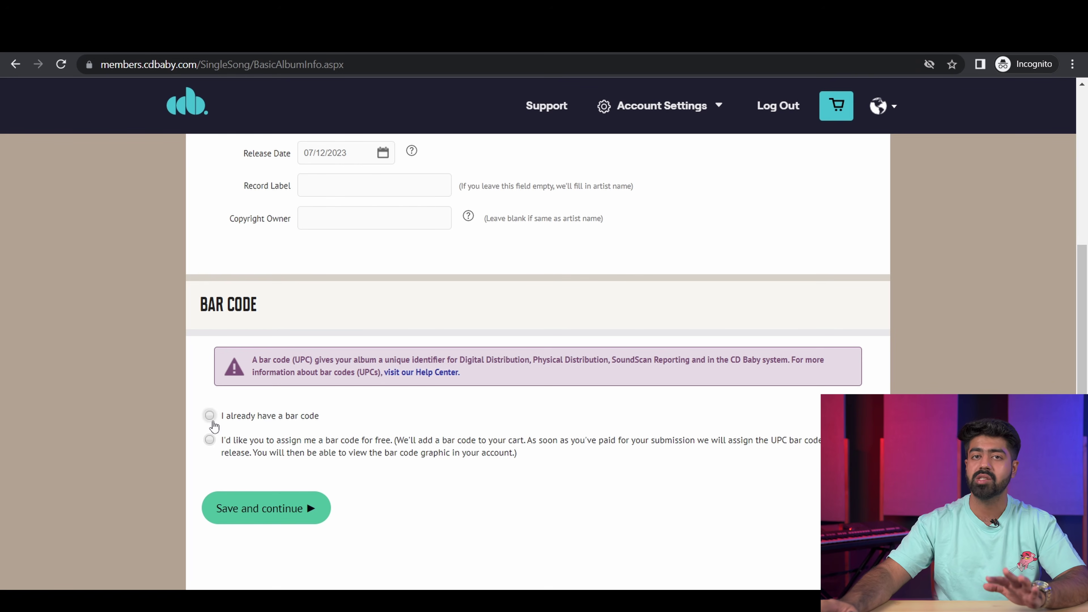
Step: Have CD Baby assign a free bar code to the single and save the basic details
click(213, 416)
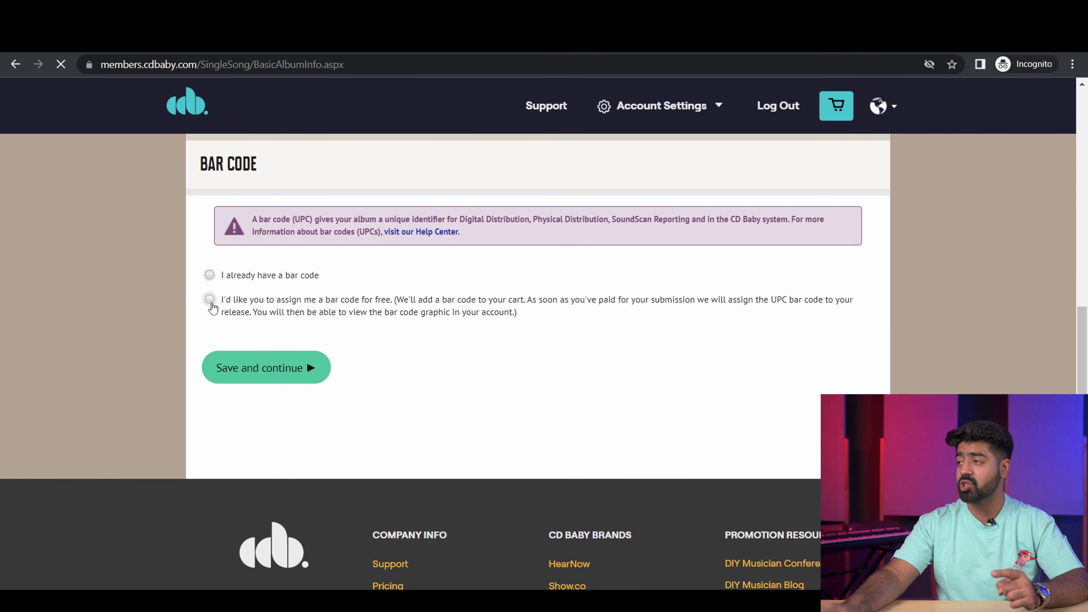
click(210, 300)
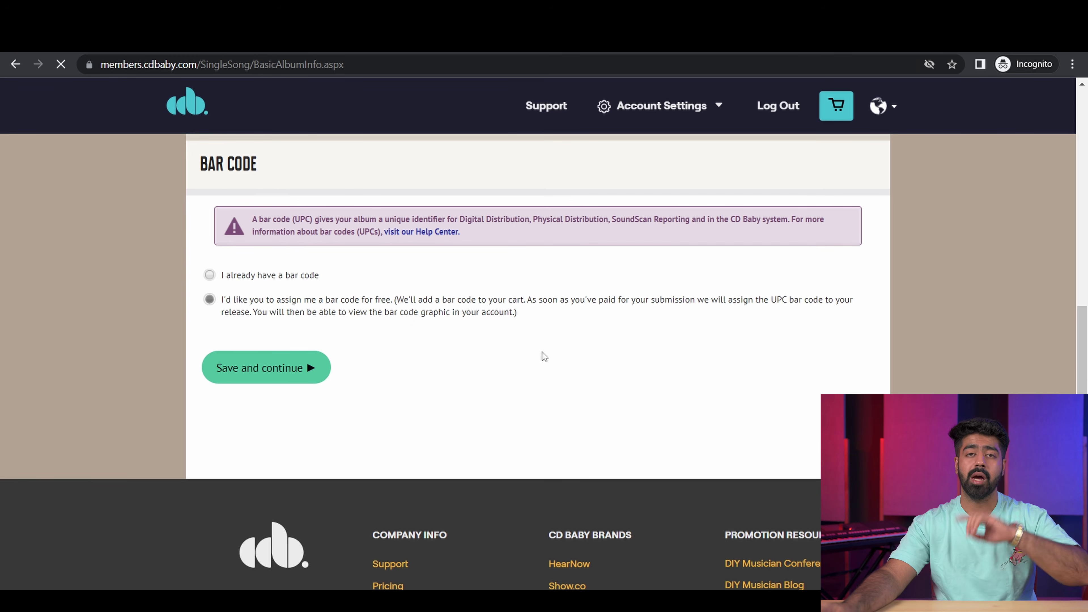
scroll(477, 403, up, 15)
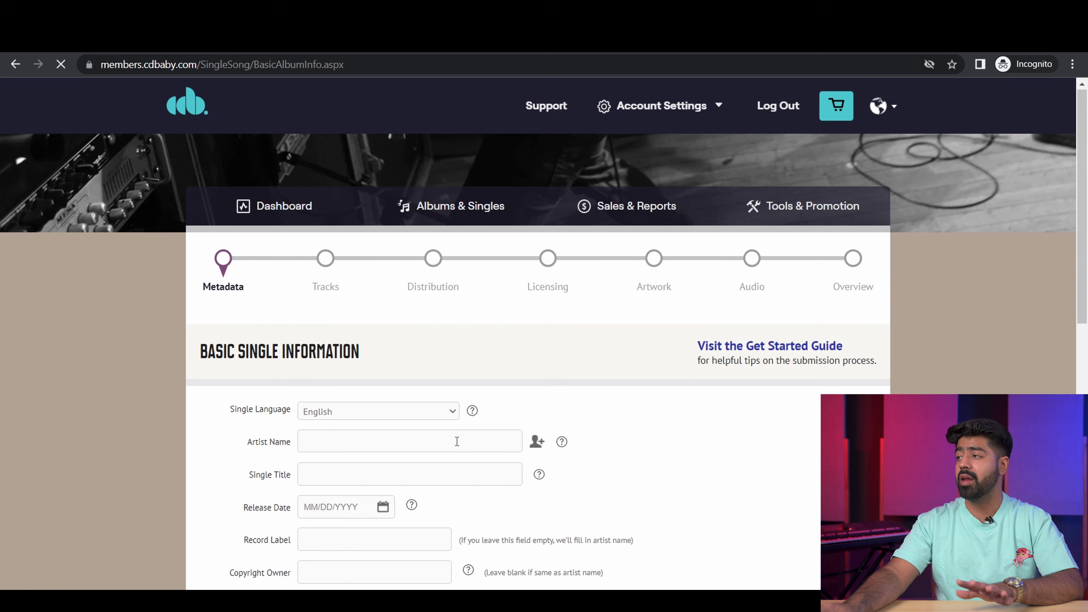
scroll(455, 437, down, 5)
scroll(454, 437, down, 8)
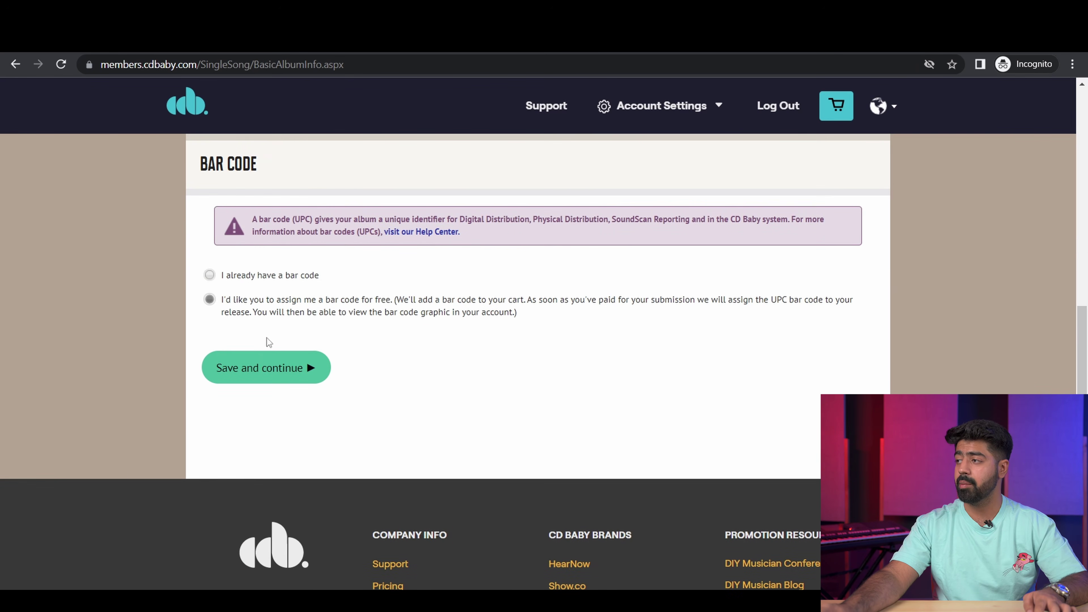
click(280, 368)
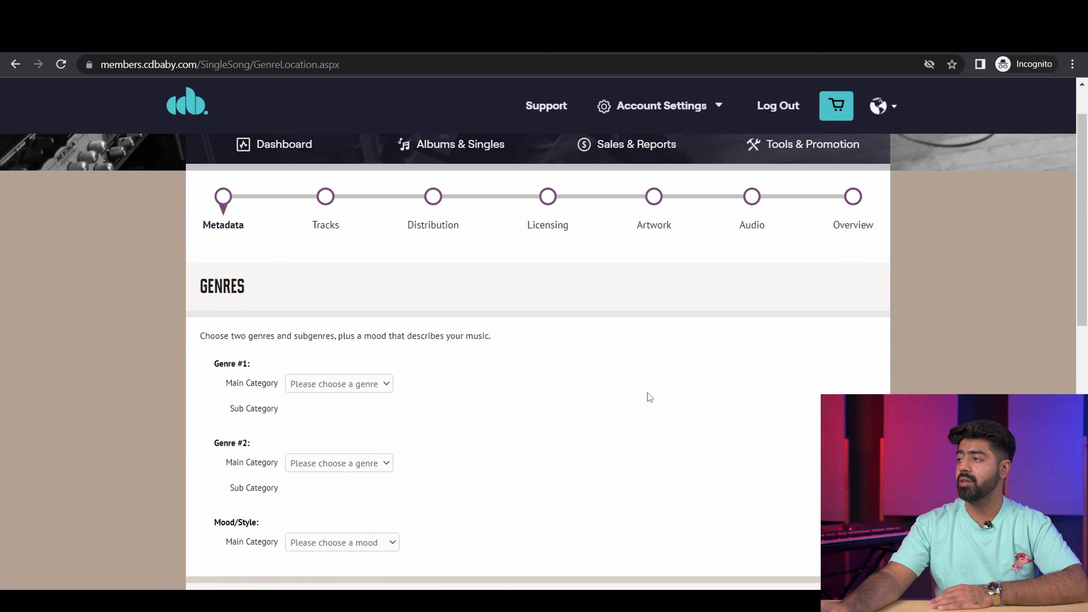
Step: Set Genre #1 to Pop and Genre #2 to Electronic
scroll(648, 393, down, 2)
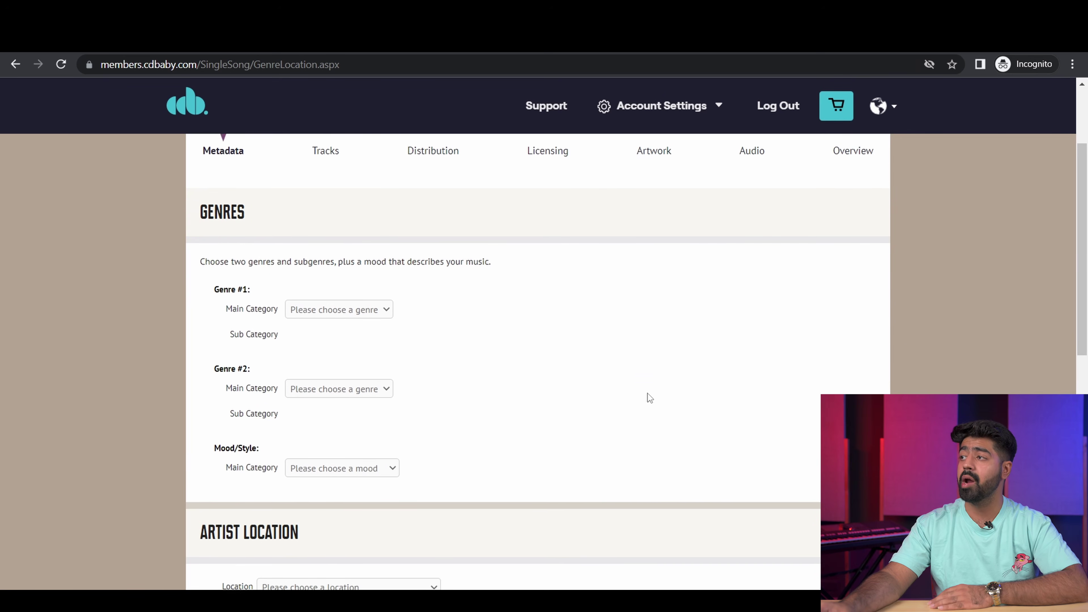
scroll(650, 397, up, 2)
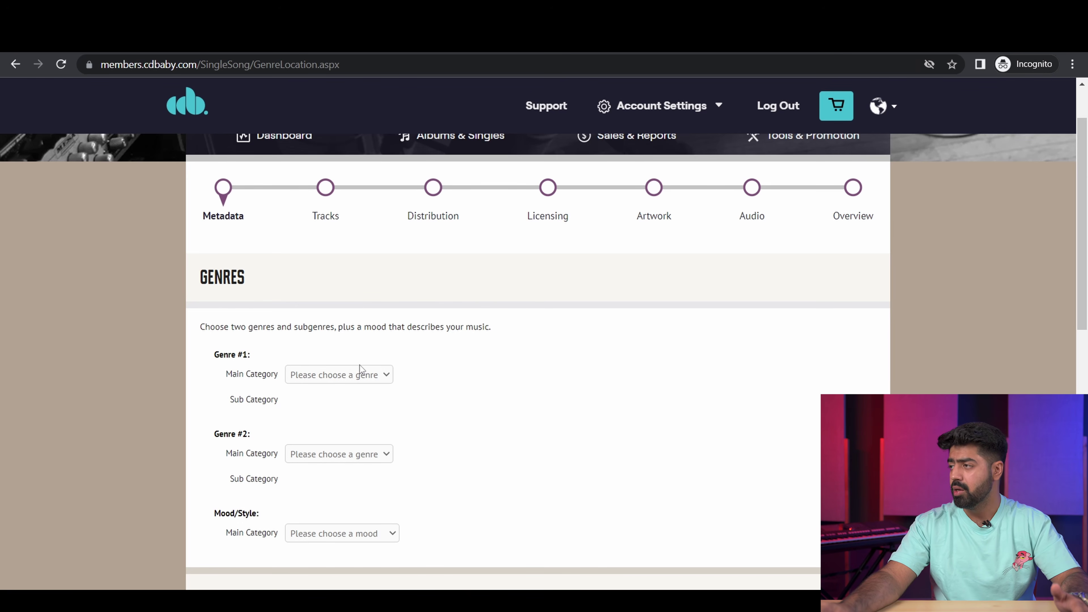
click(361, 381)
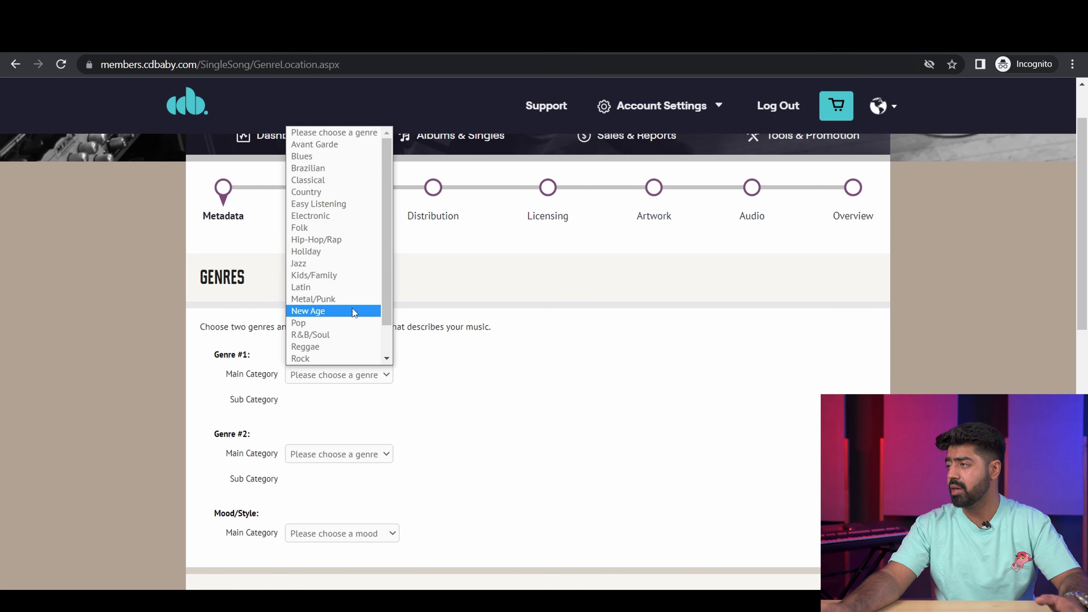
scroll(353, 308, down, 1)
click(336, 288)
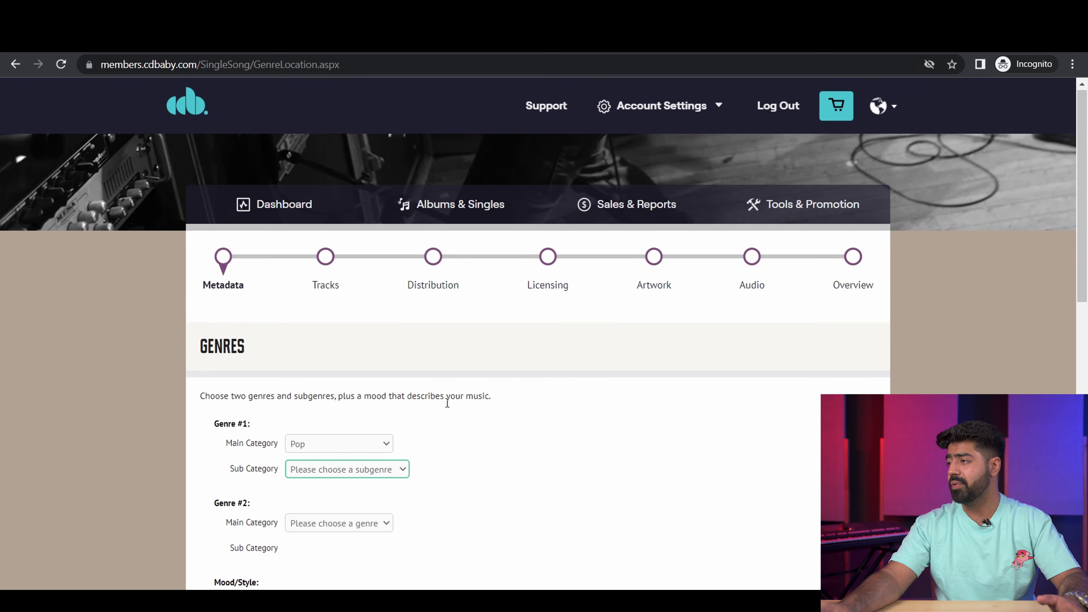
scroll(381, 429, down, 1)
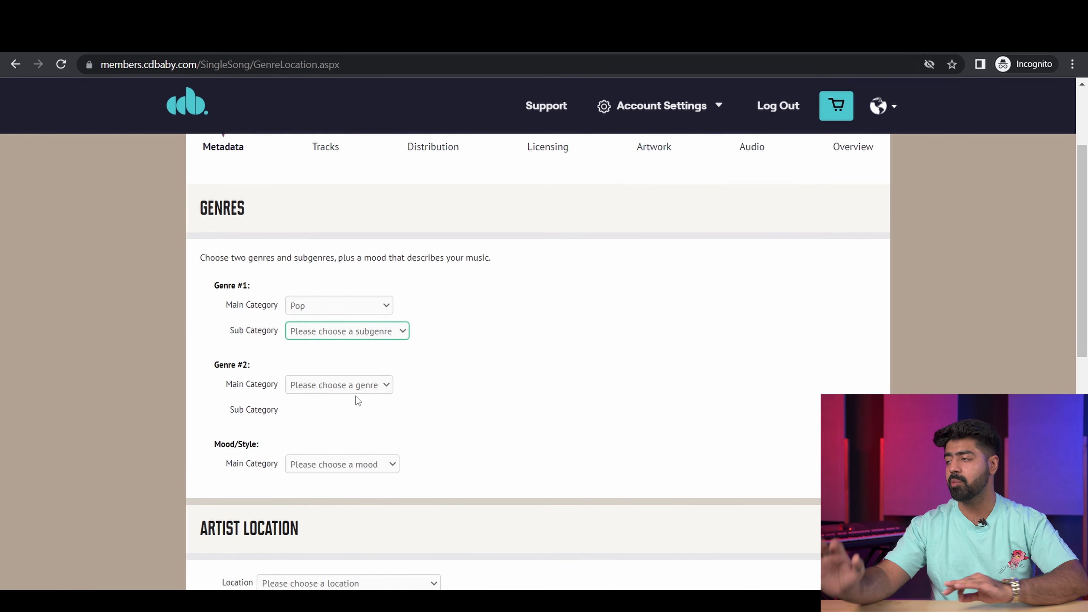
click(338, 384)
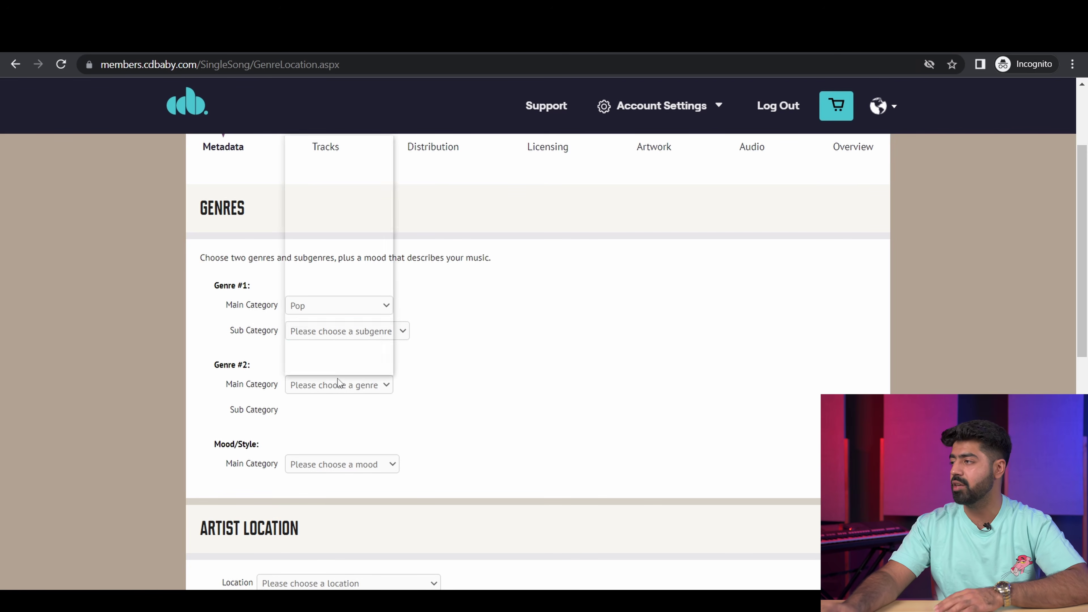
scroll(322, 318, down, 1)
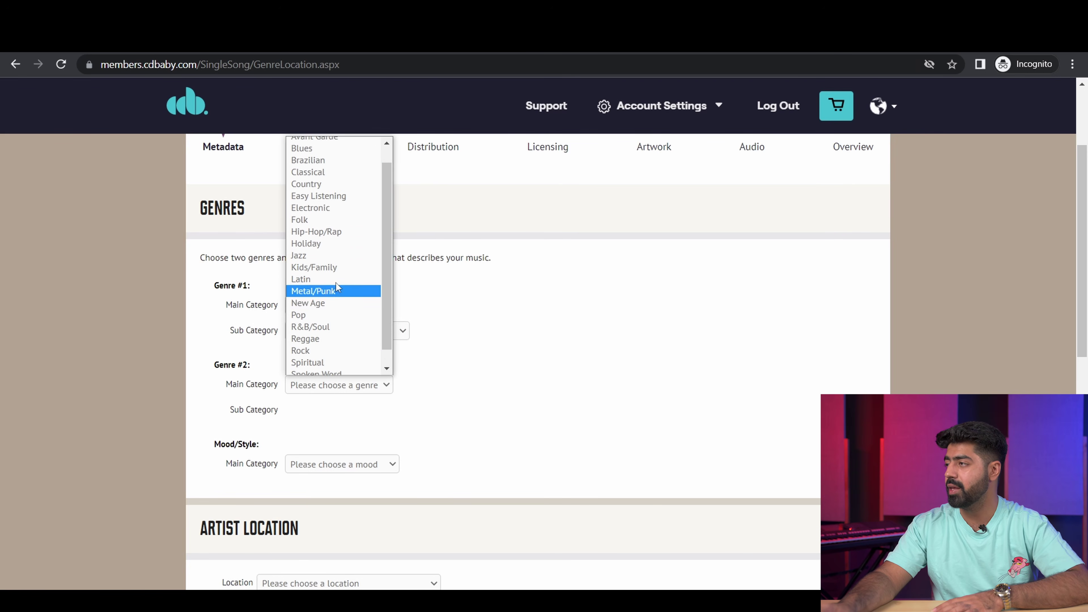
scroll(326, 275, up, 1)
click(348, 226)
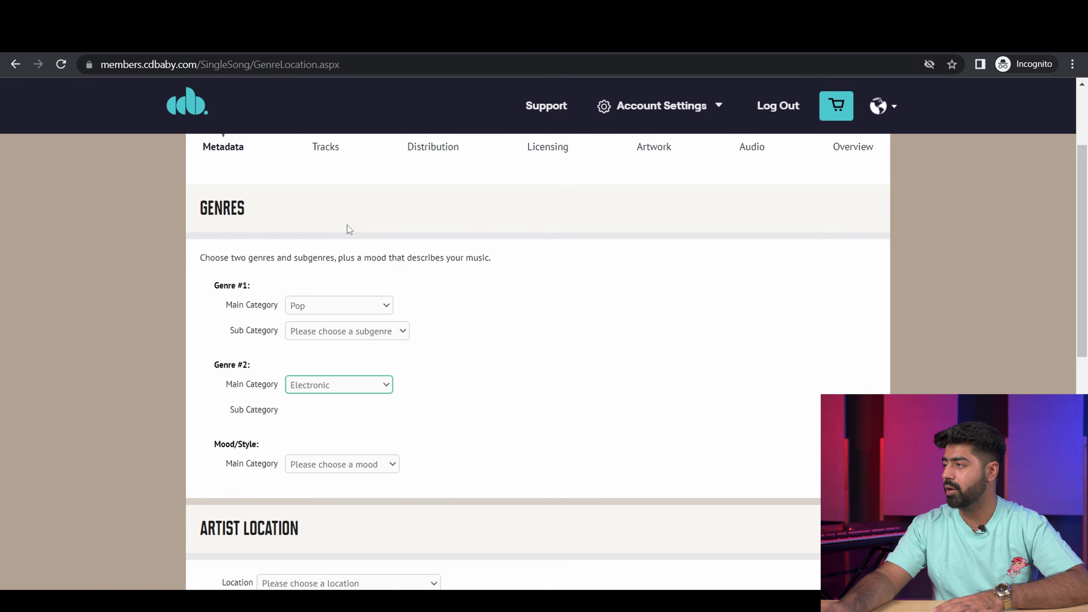
Step: Set the mood/style to Solo Female Artist and the artist location to India
scroll(550, 399, down, 2)
click(348, 394)
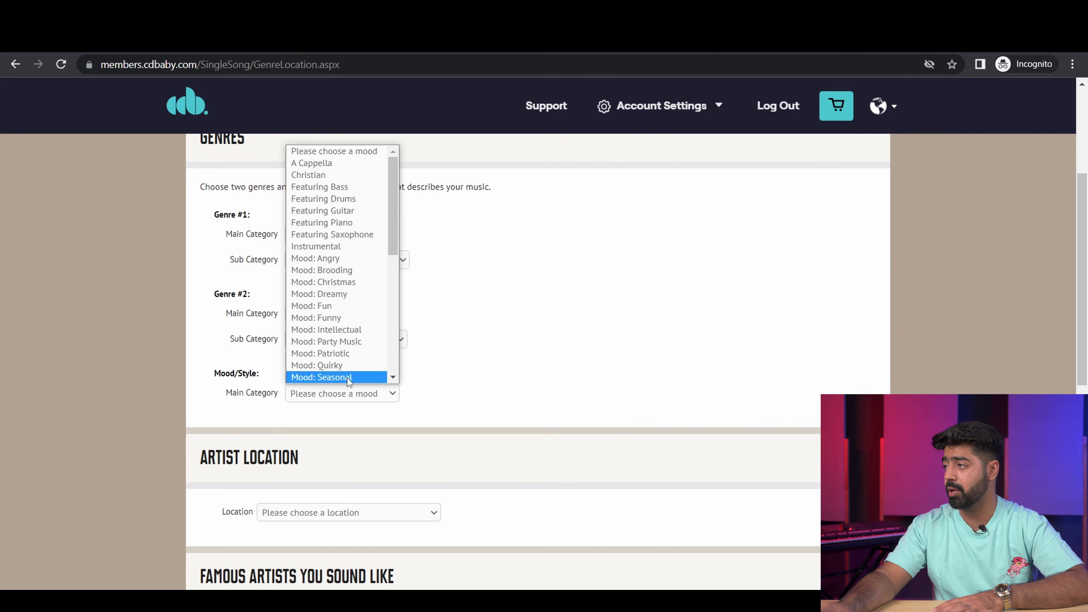
scroll(354, 300, down, 5)
scroll(354, 335, up, 3)
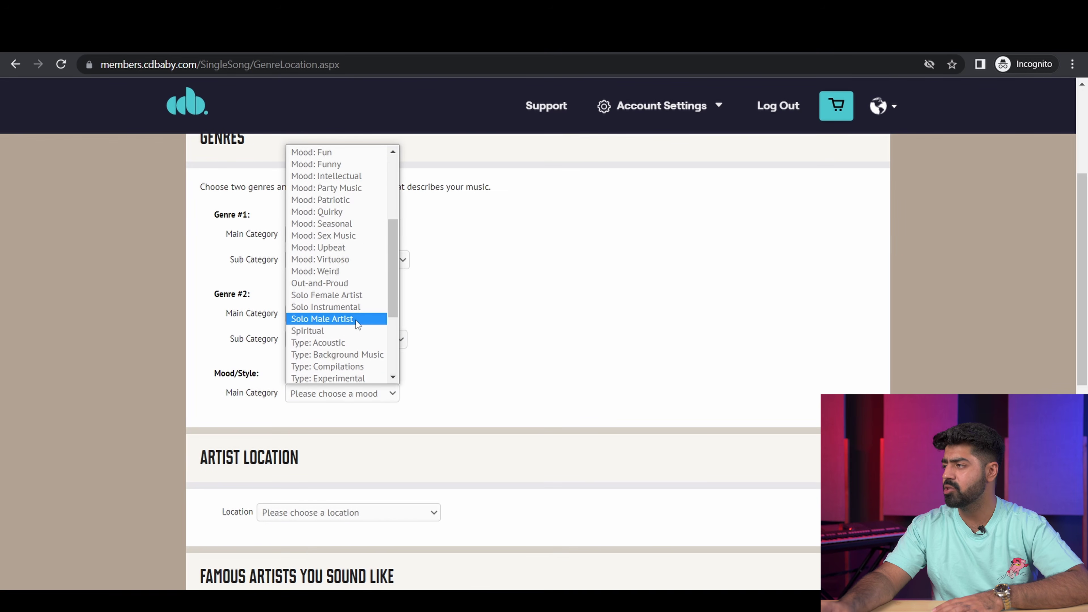
click(358, 296)
scroll(577, 344, up, 2)
scroll(563, 354, down, 1)
scroll(563, 358, down, 5)
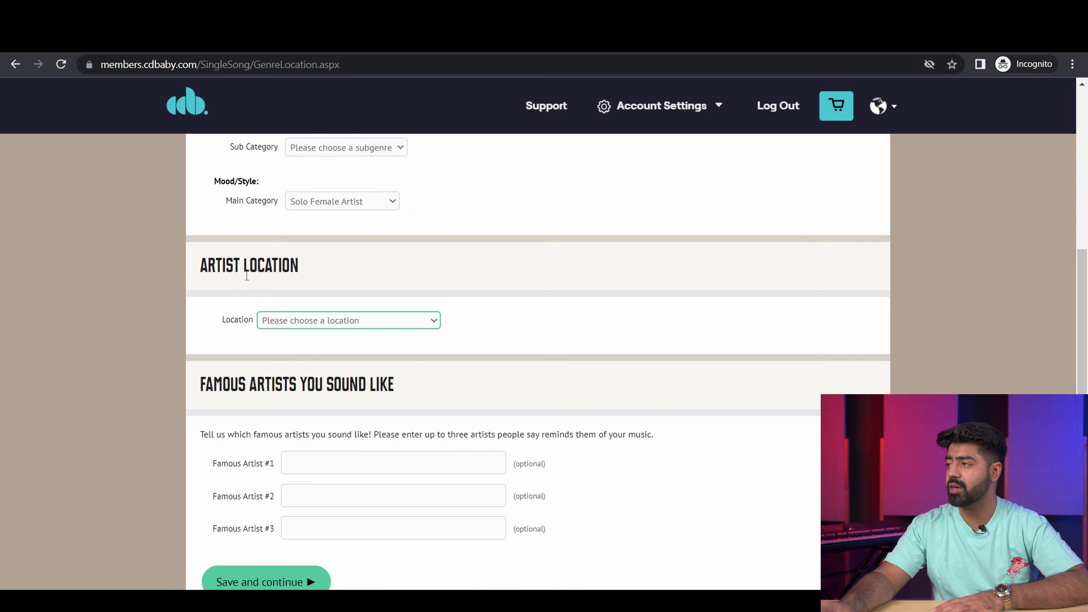
click(337, 320)
scroll(356, 427, down, 20)
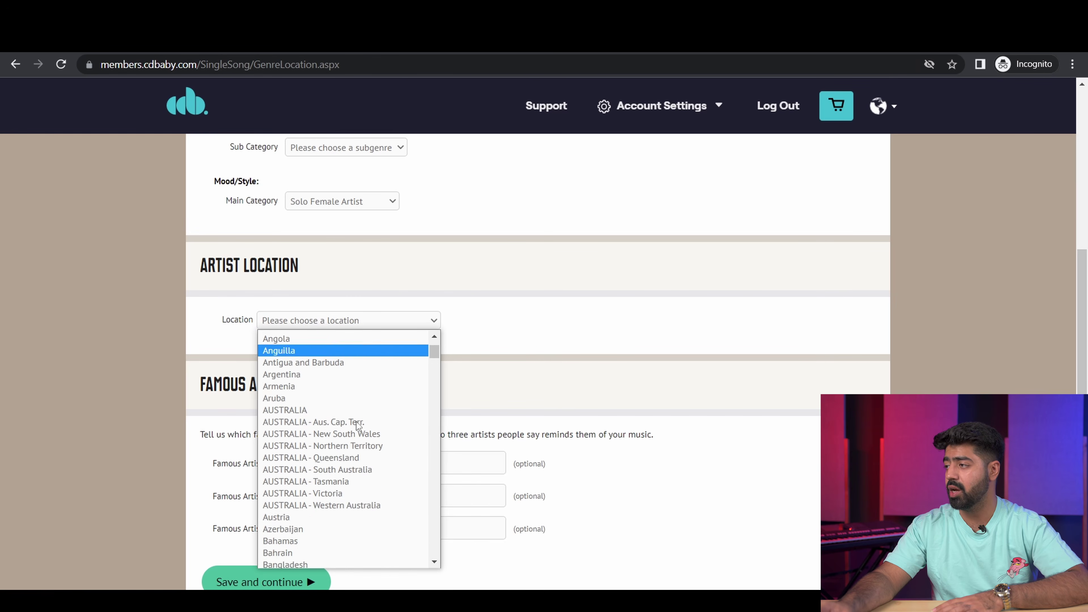
scroll(357, 432, down, 6)
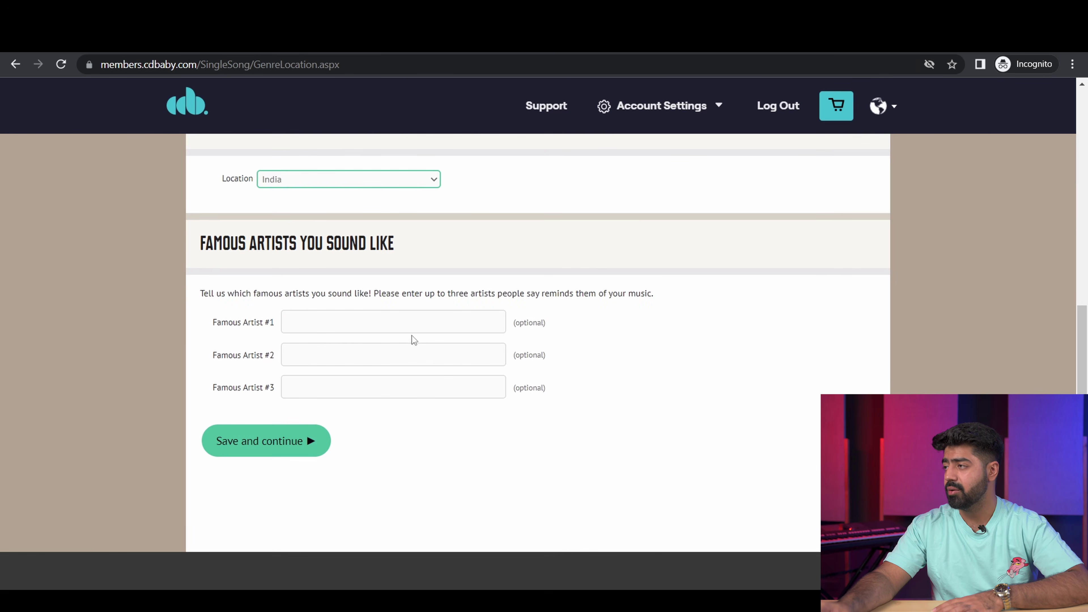
click(364, 324)
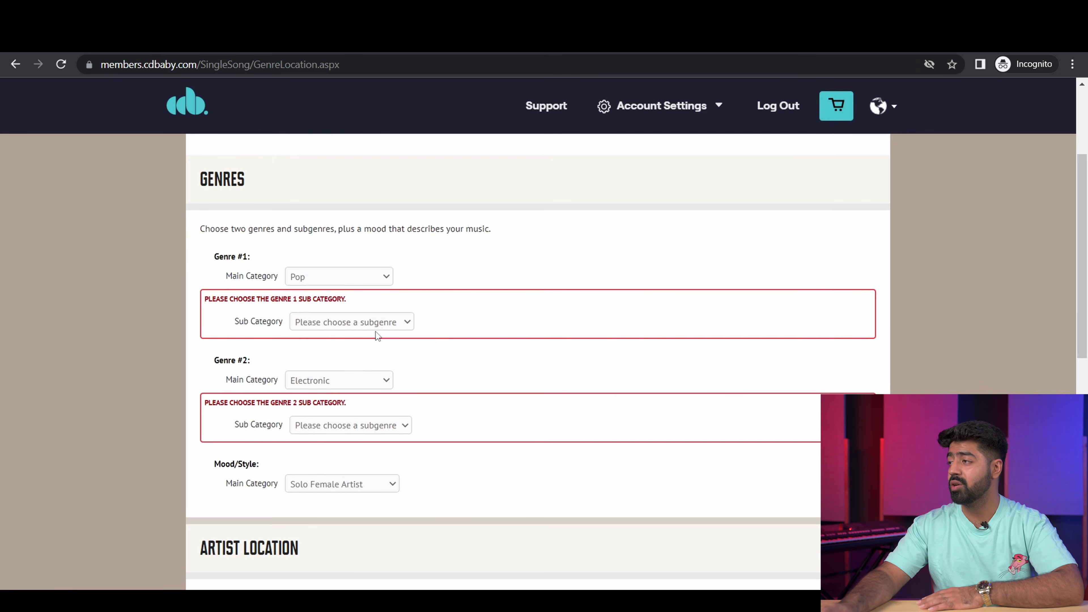
Step: Choose New Romantic and Dance as the two genre subcategories, then save and continue
click(365, 322)
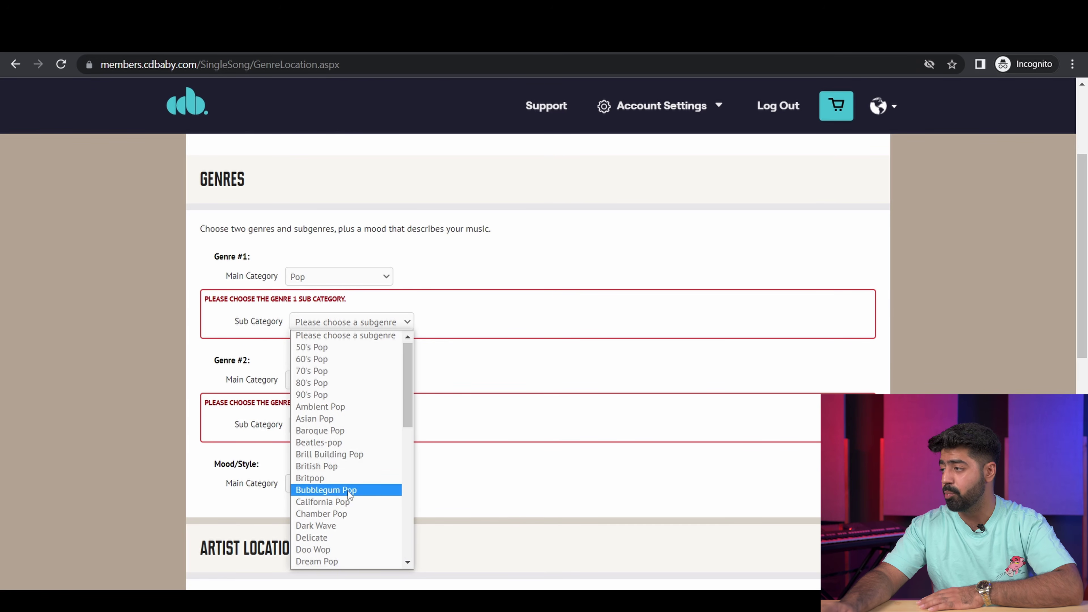
scroll(357, 476, down, 8)
click(362, 467)
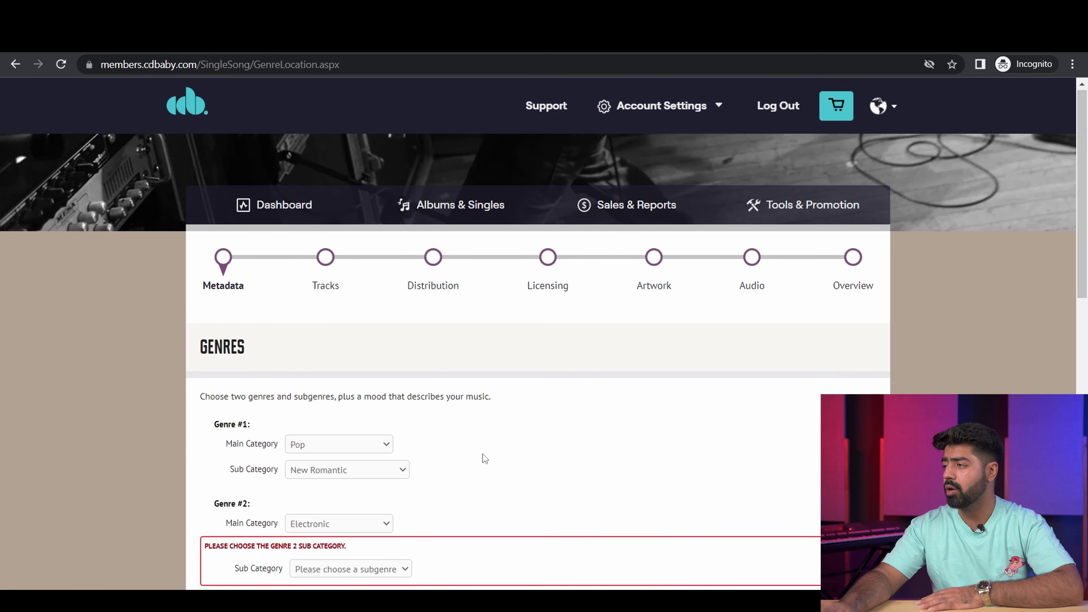
scroll(472, 453, down, 3)
click(376, 427)
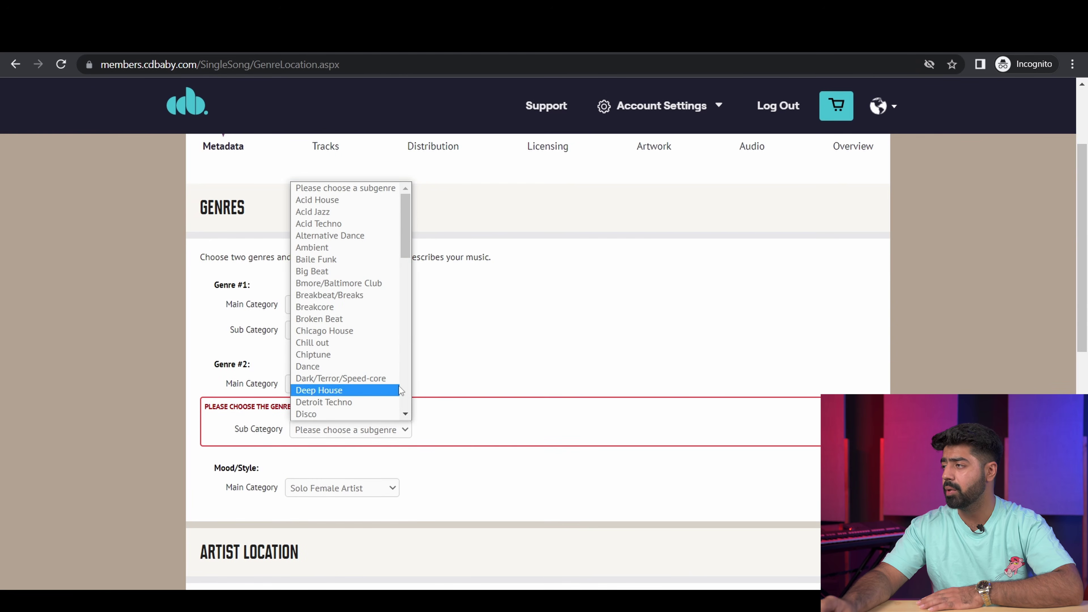
click(369, 366)
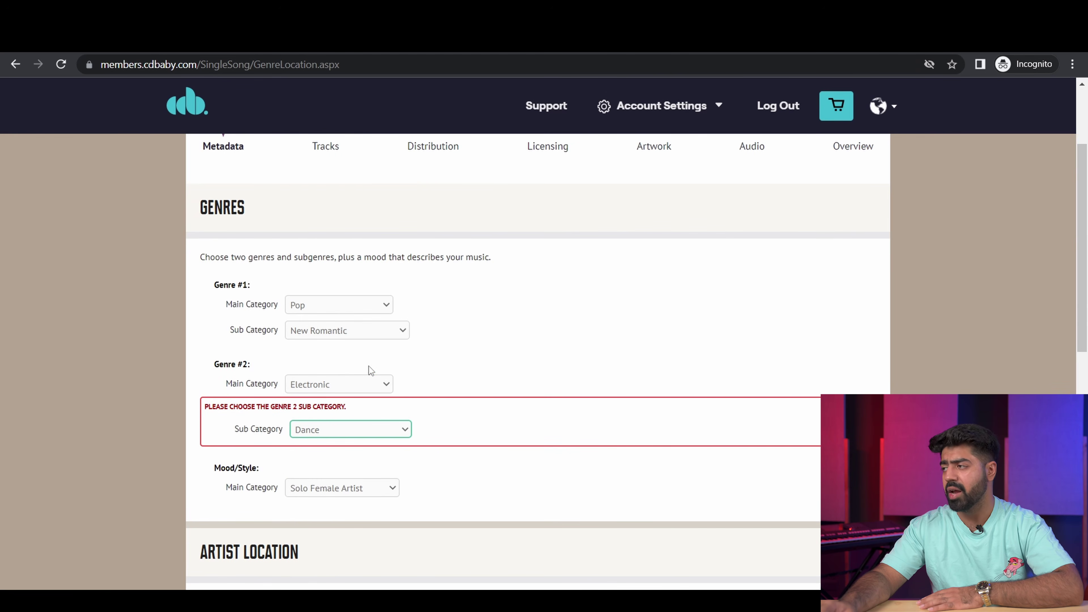
scroll(565, 352, down, 10)
scroll(429, 377, up, 3)
click(241, 384)
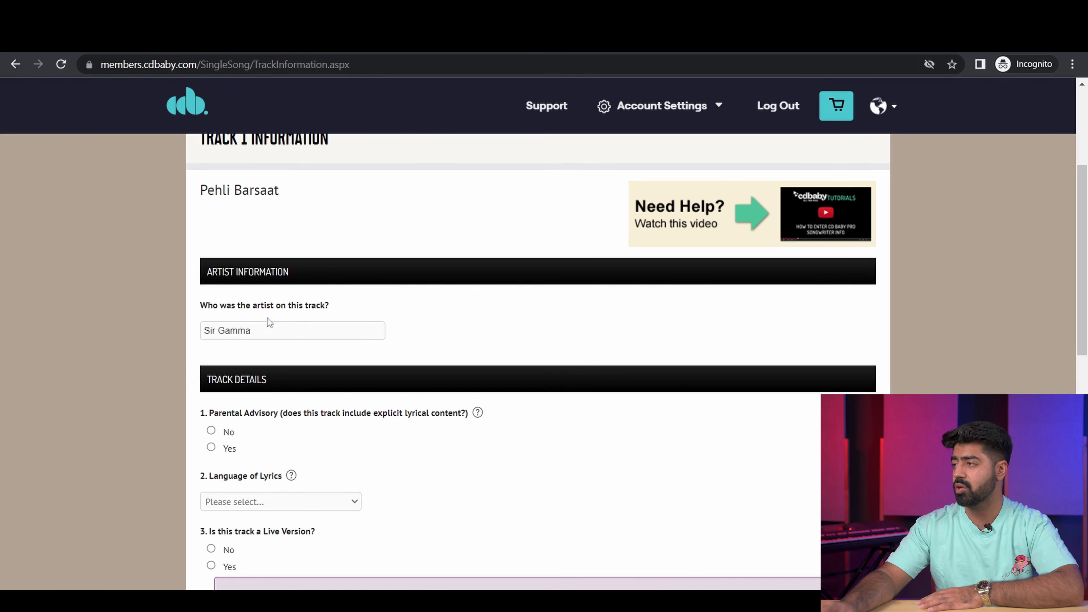
Step: Mark Track 1 as non-explicit, Hindi lyrics, not live, and an Original Composition
scroll(240, 343, down, 3)
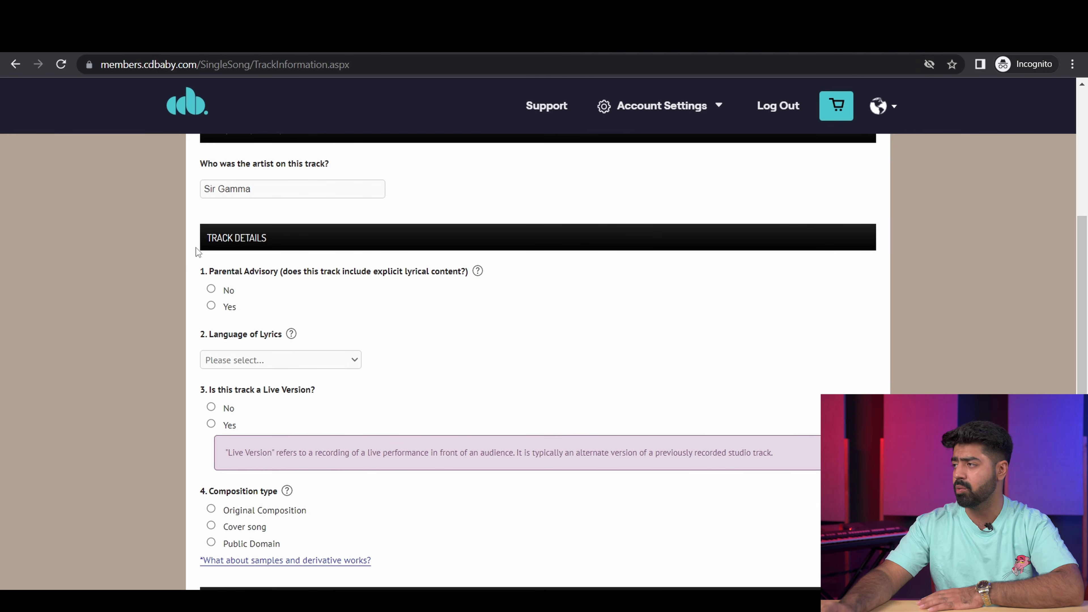
click(212, 290)
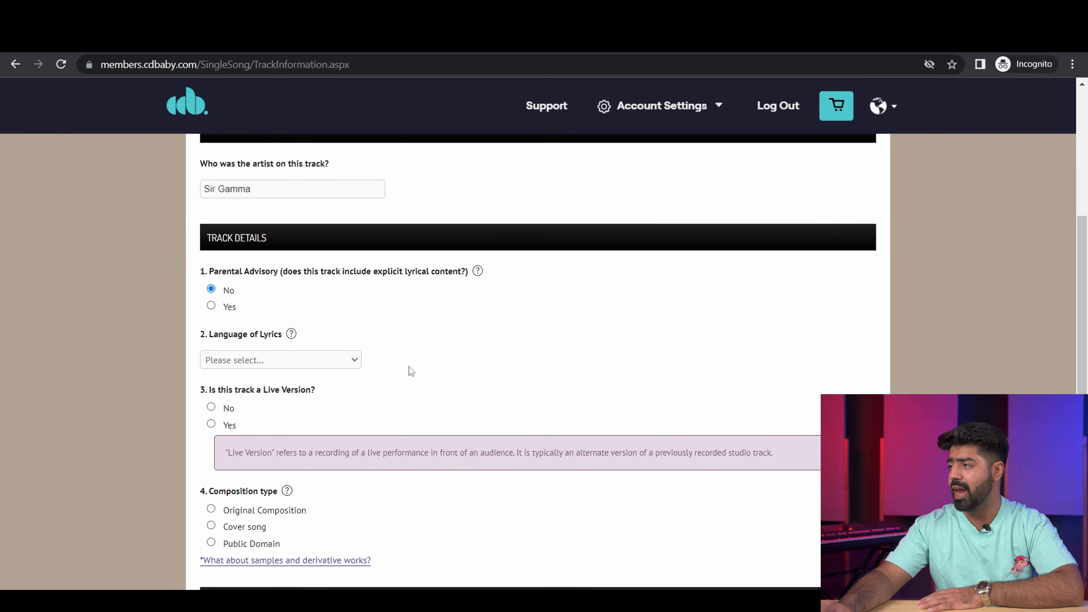
click(316, 356)
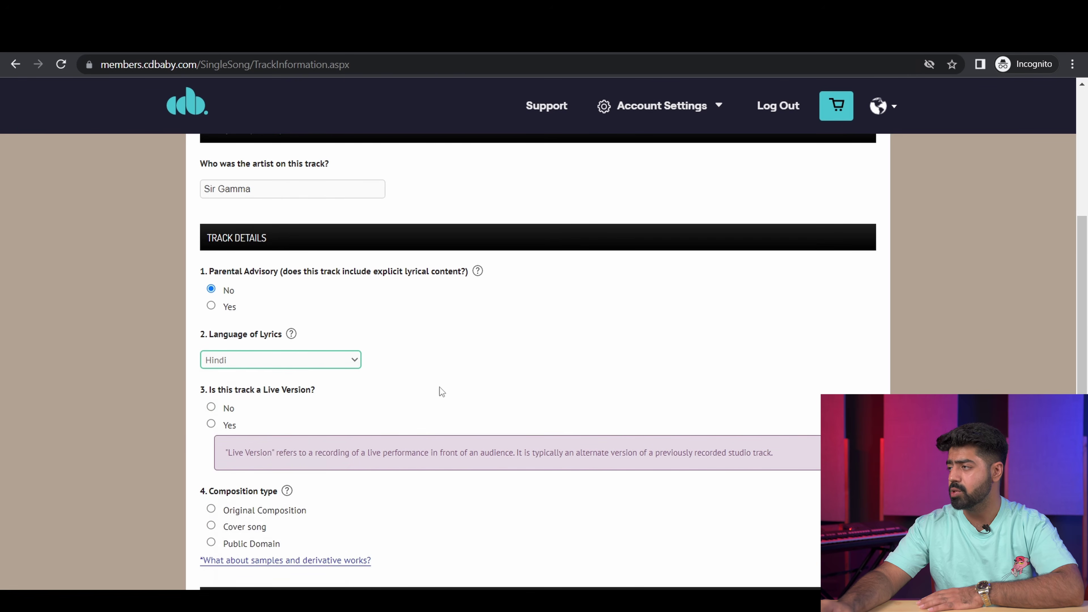
scroll(439, 387, down, 1)
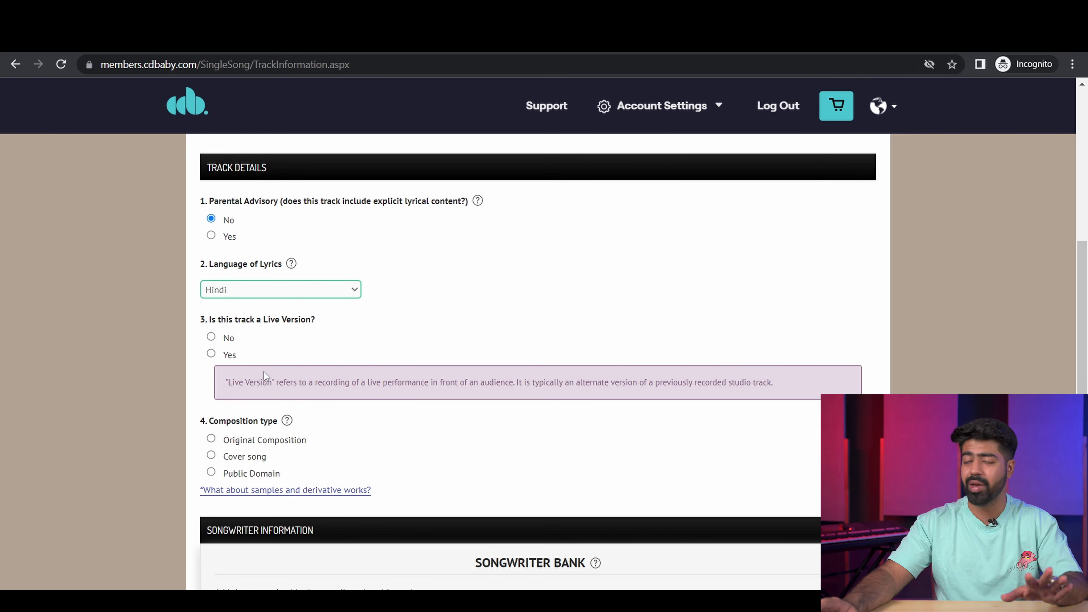
click(211, 337)
scroll(466, 359, down, 2)
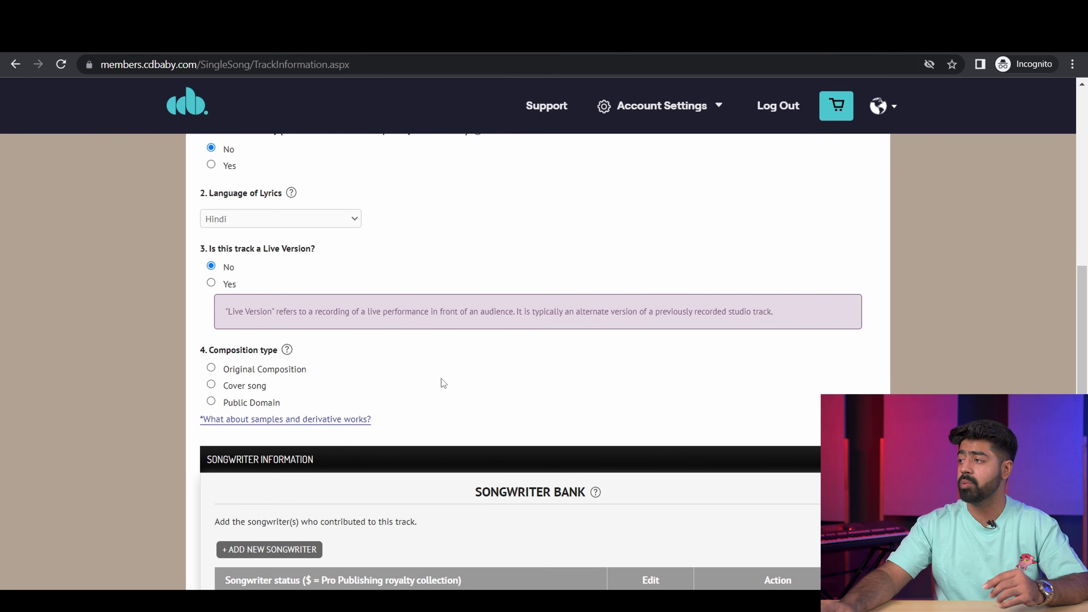
click(215, 371)
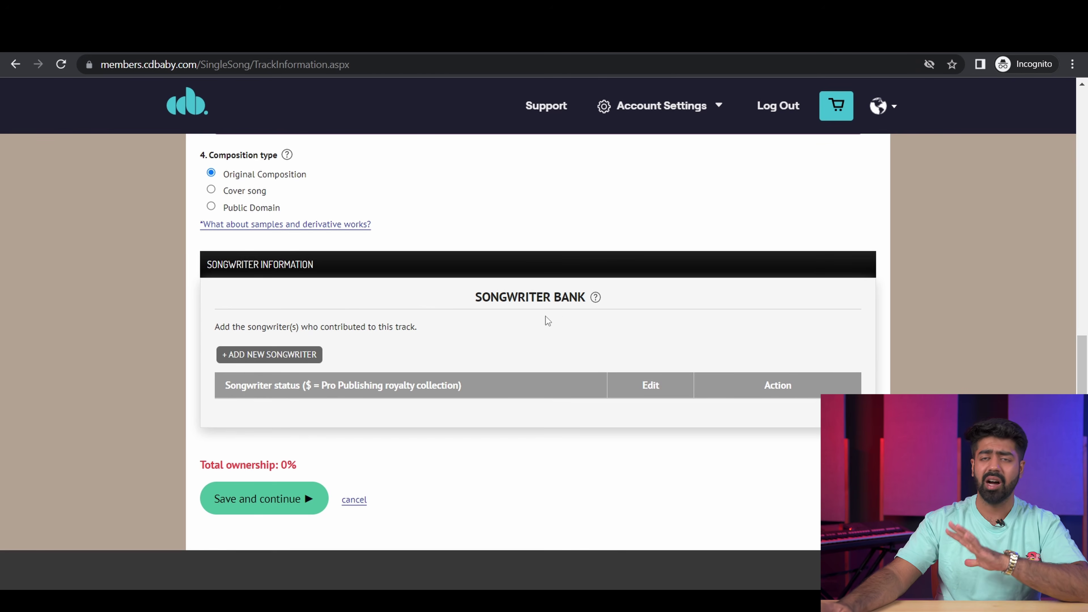
Step: Add a new songwriter with their first and last name and country of residence, then save
click(288, 356)
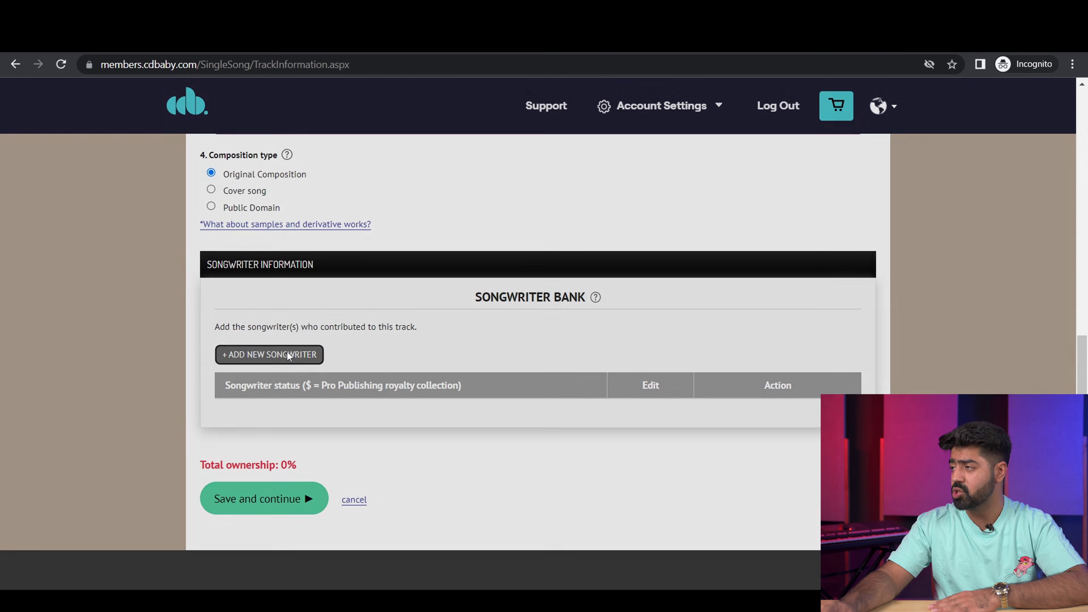
click(387, 337)
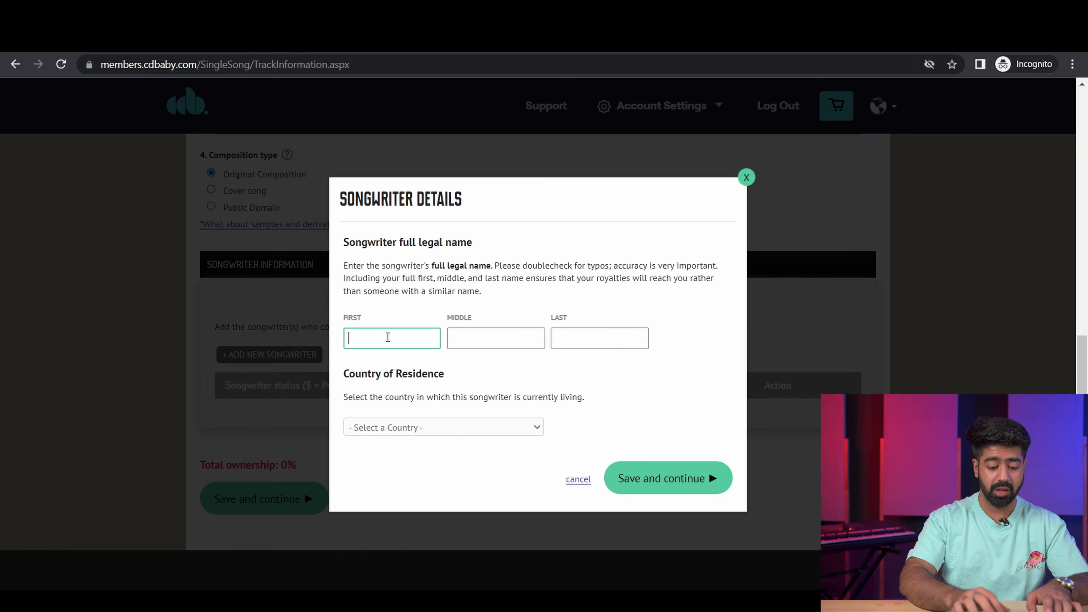
text(Harsh)
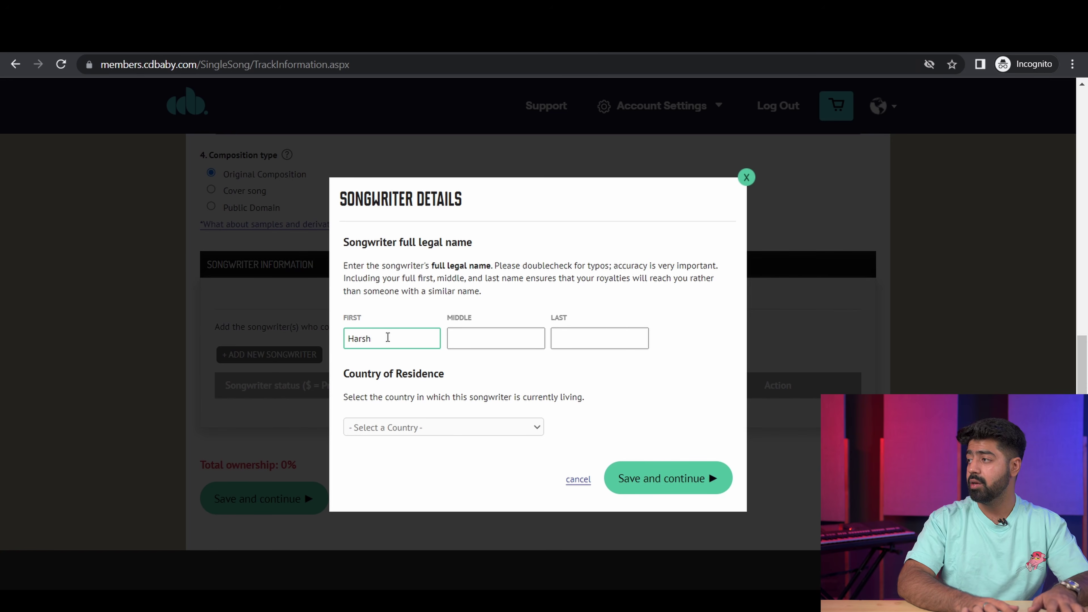
key(Tab)
key(Tab)
text(Agghi)
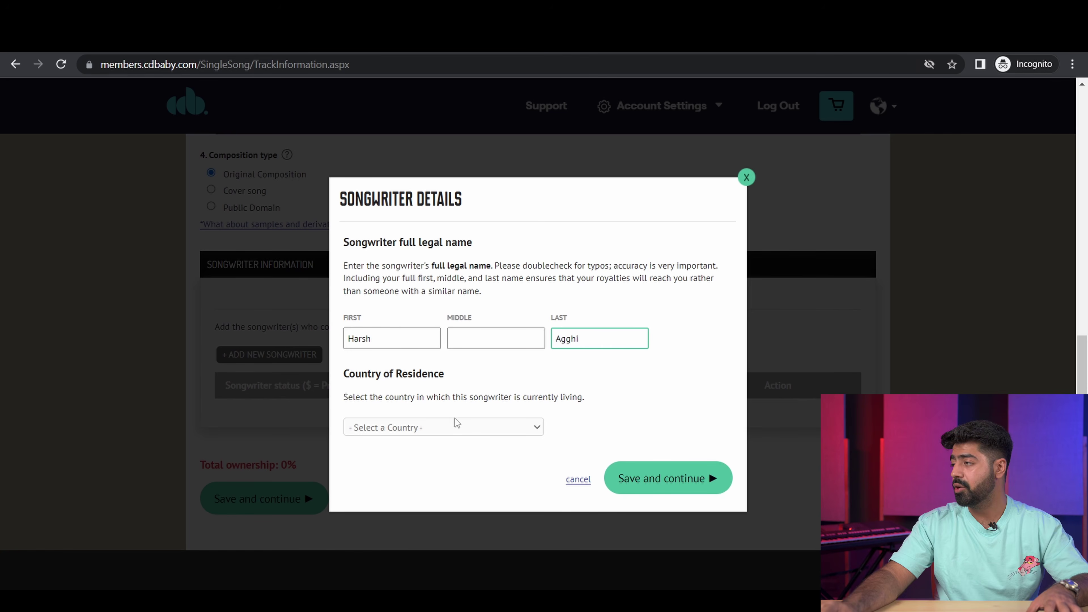
click(455, 426)
click(439, 322)
click(646, 479)
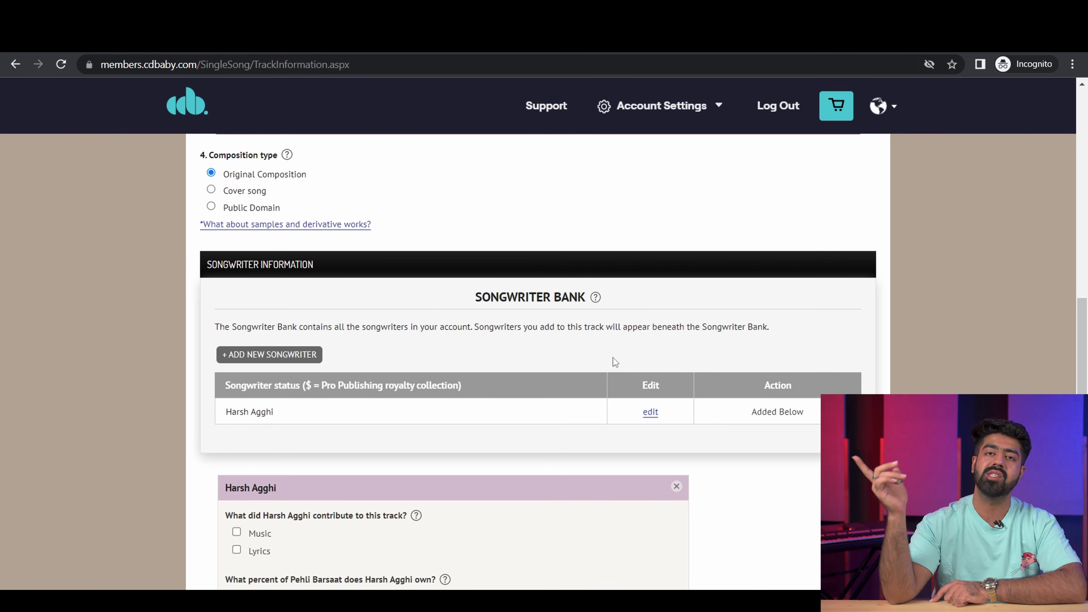
Step: Add a second songwriter's first and last name with India as country of residence, then save
click(287, 352)
click(400, 330)
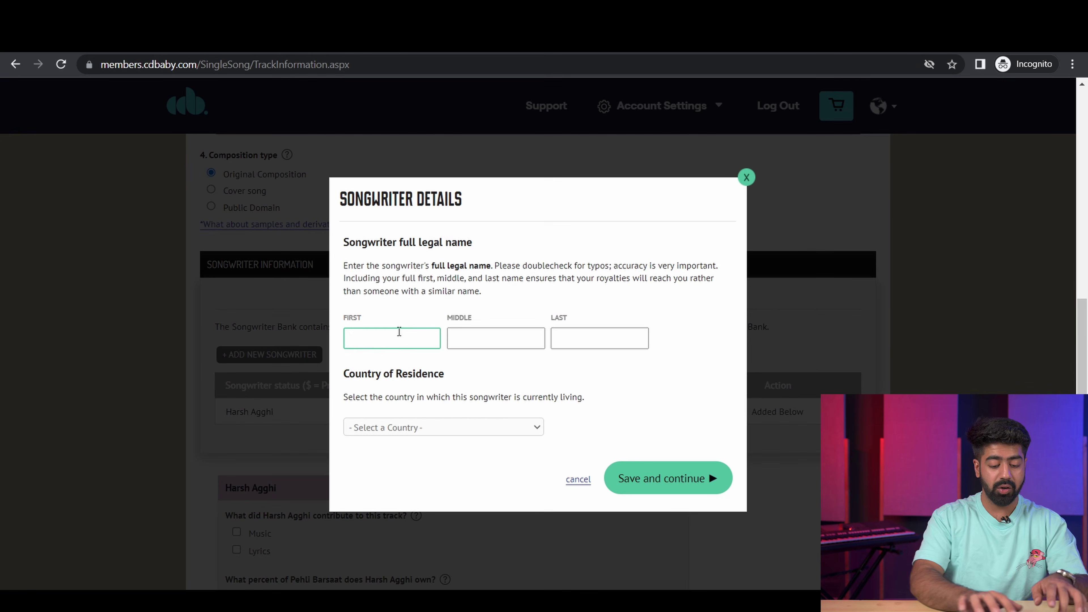
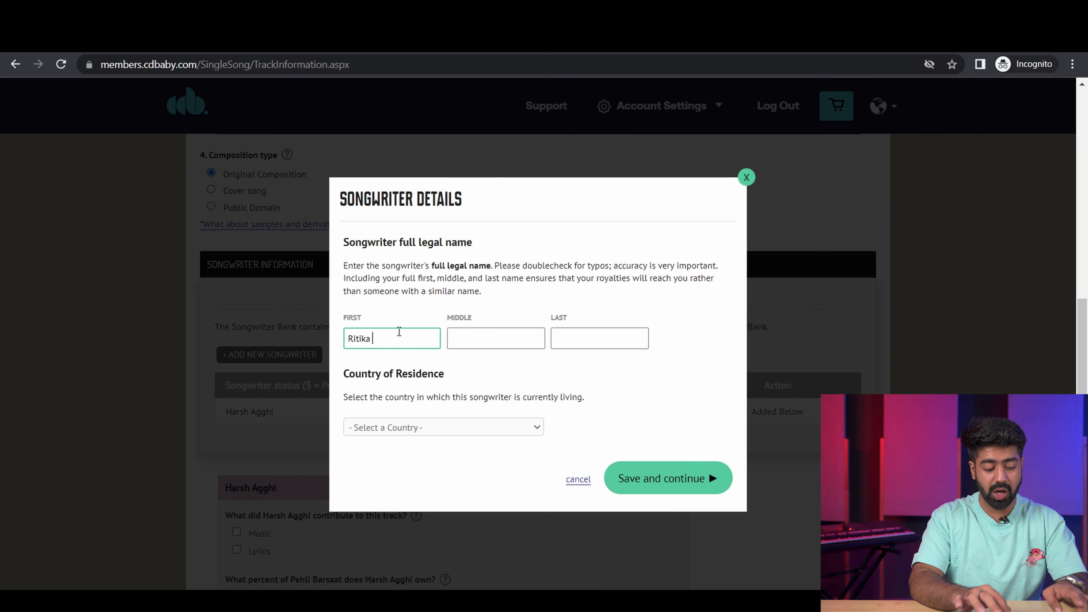
key(Tab)
key(Tab)
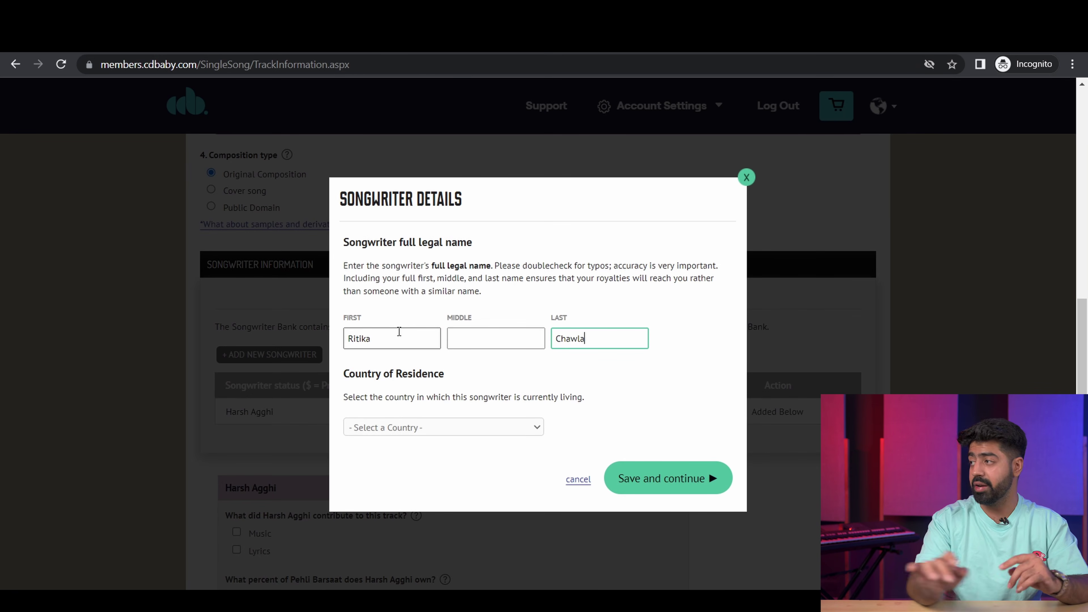
click(446, 427)
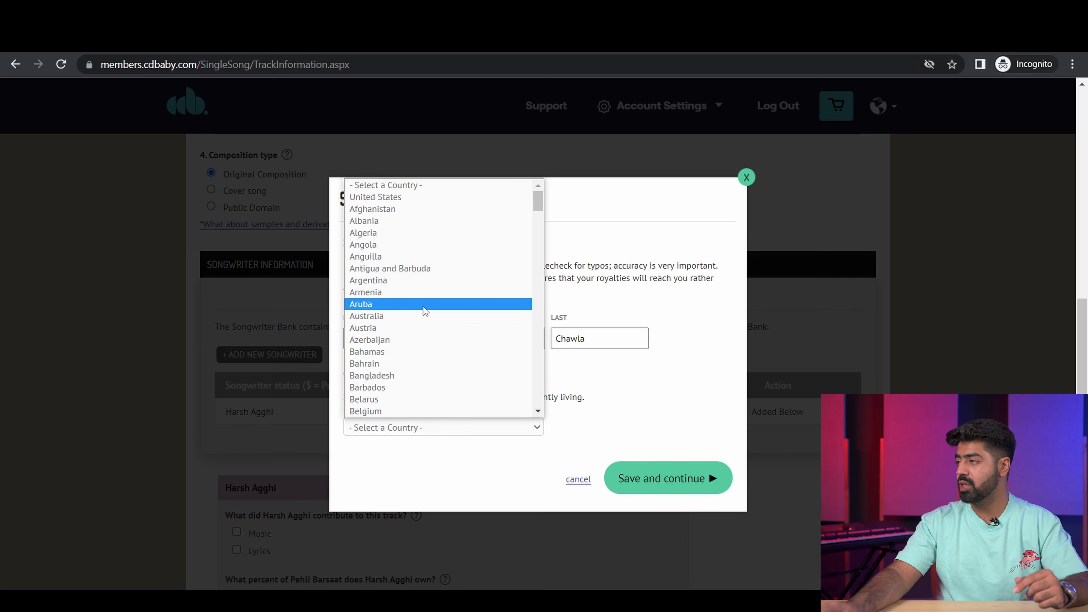
scroll(425, 321, down, 10)
scroll(424, 337, down, 8)
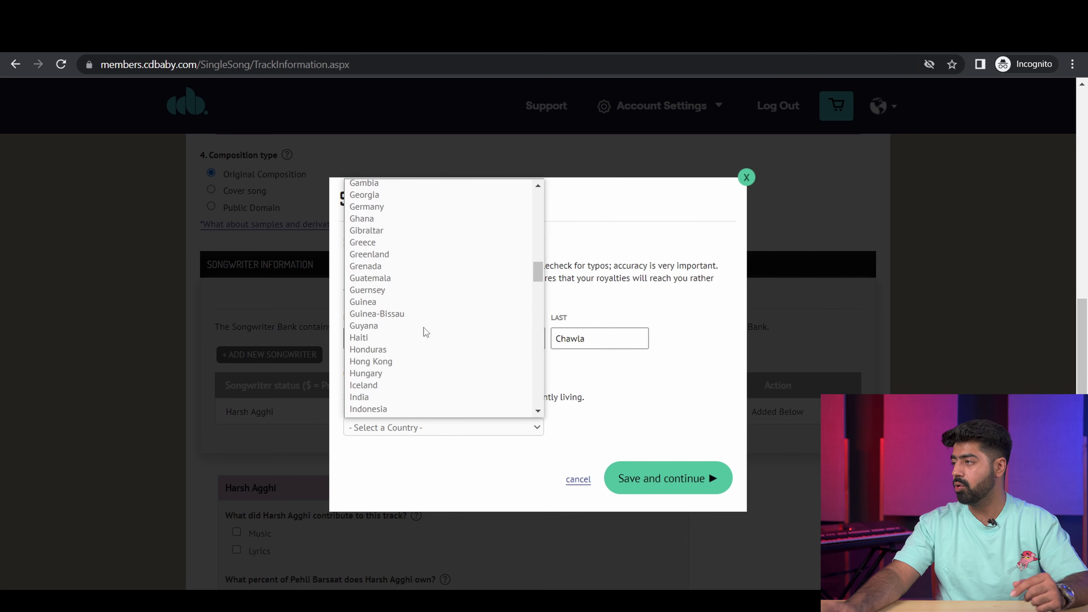
scroll(438, 351, down, 3)
scroll(429, 326, down, 1)
click(408, 270)
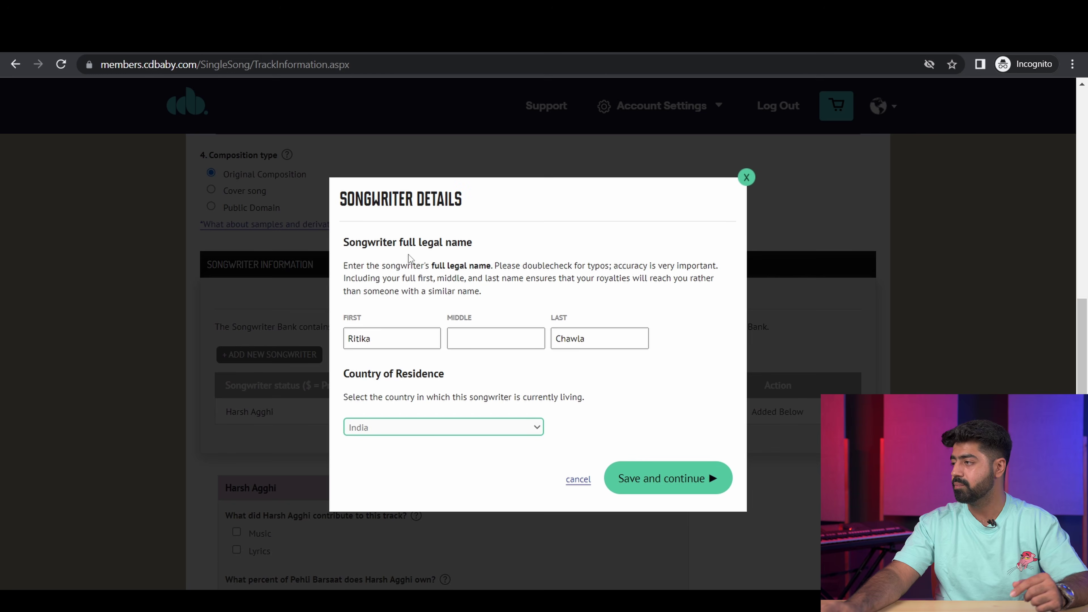
click(665, 476)
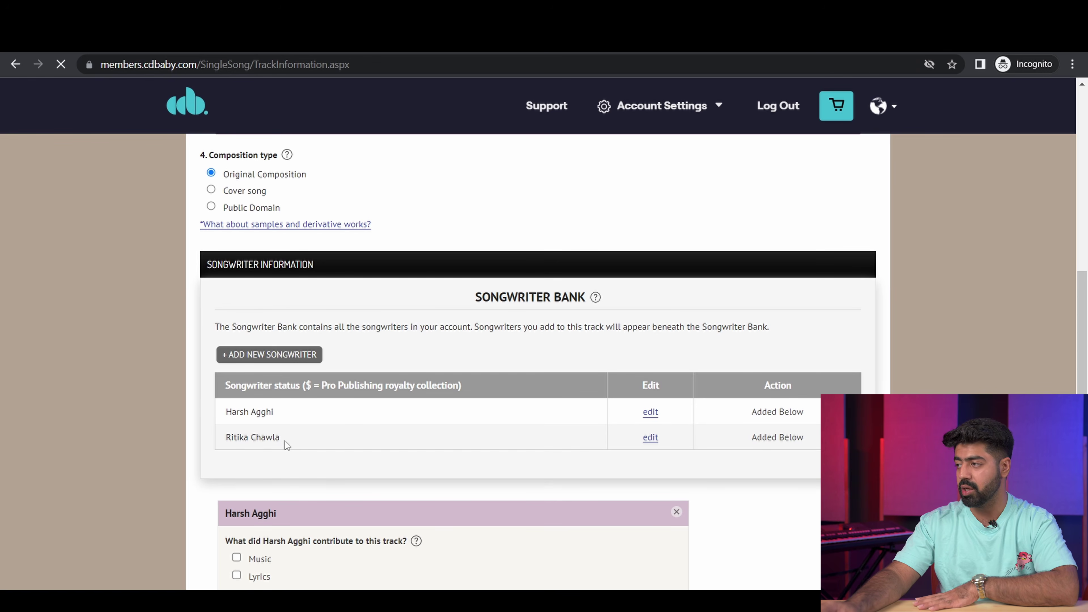
scroll(285, 441, down, 3)
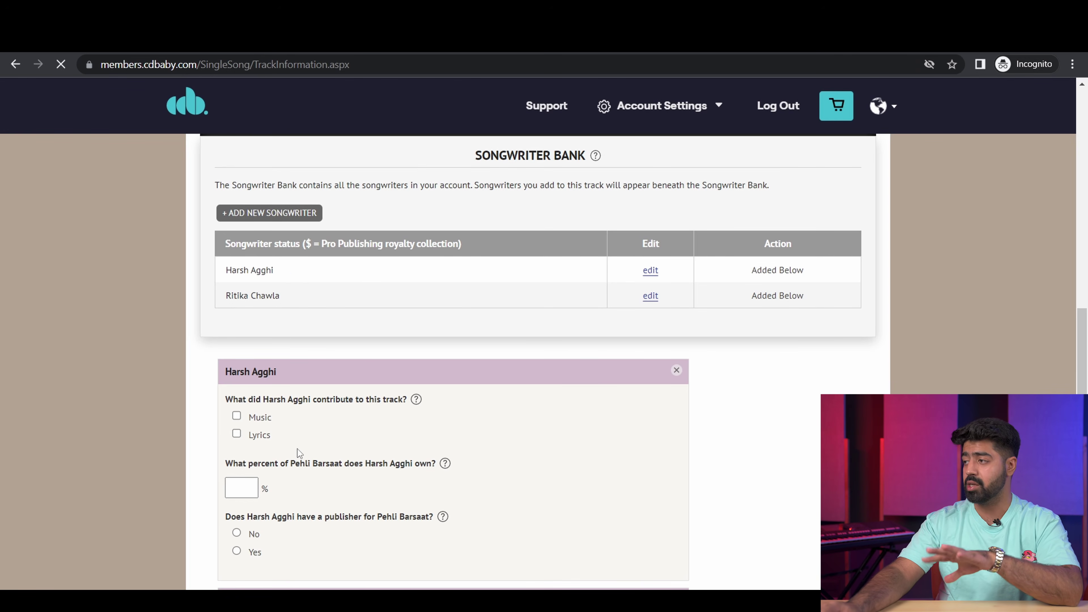
Step: Credit the first songwriter with both Music and Lyrics
click(248, 489)
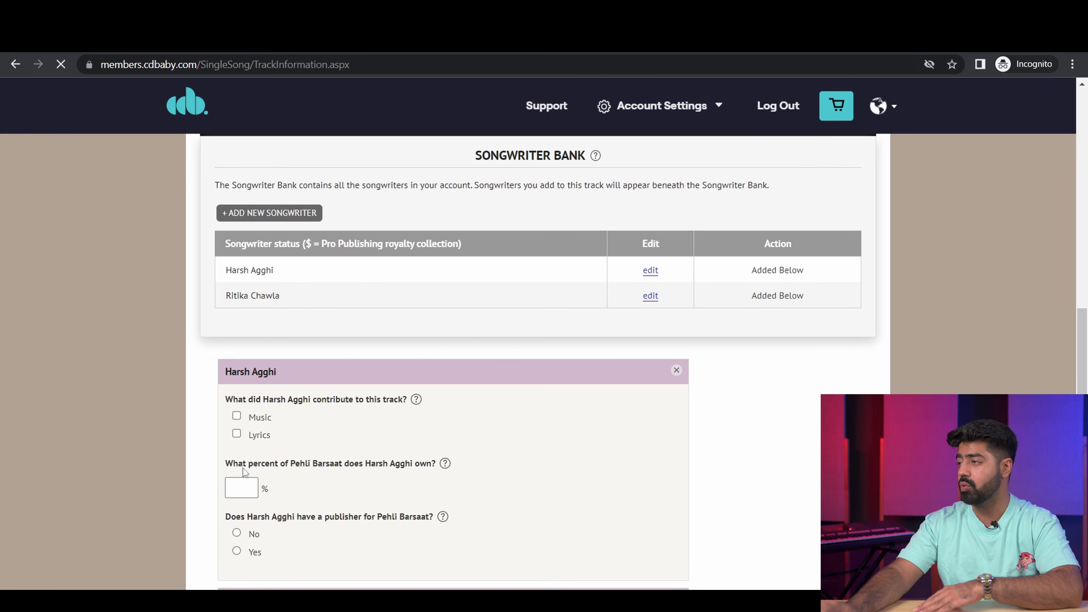
click(237, 417)
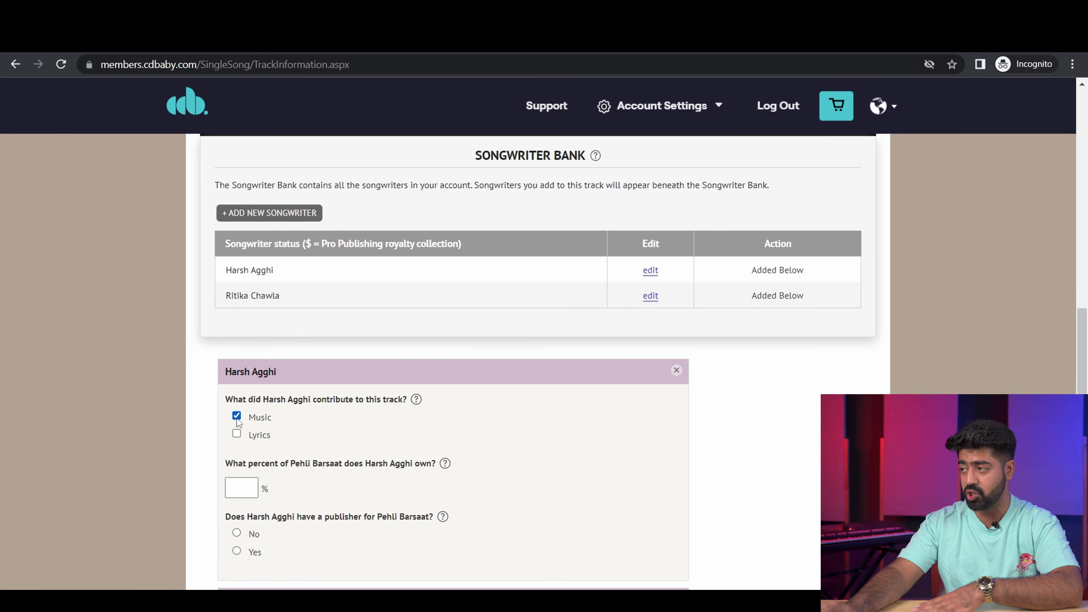
click(237, 434)
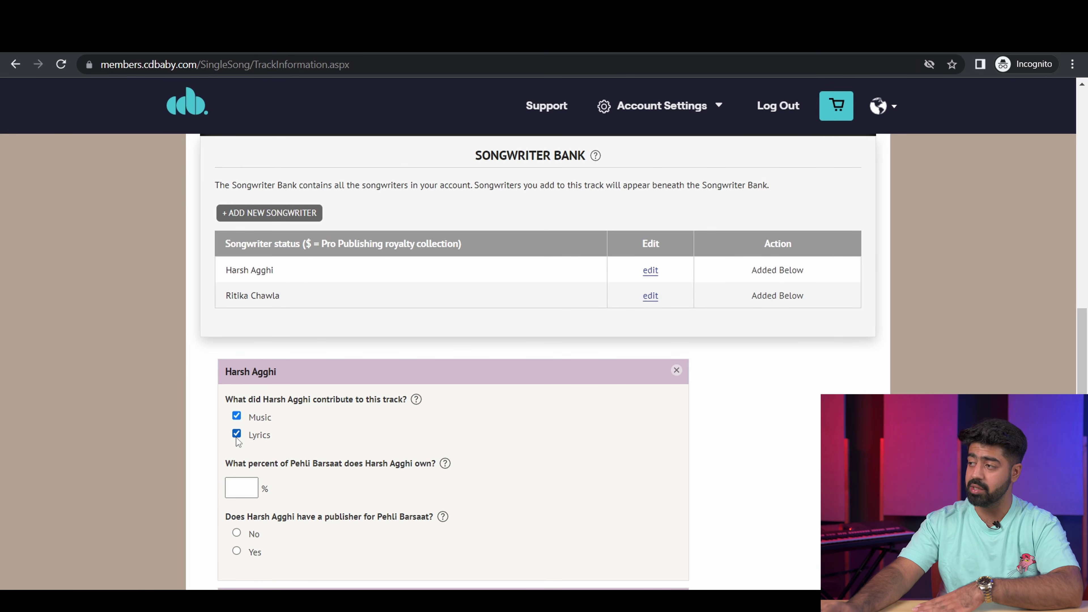
scroll(307, 483, down, 1)
scroll(306, 483, down, 3)
drag(248, 375, 390, 375)
click(390, 375)
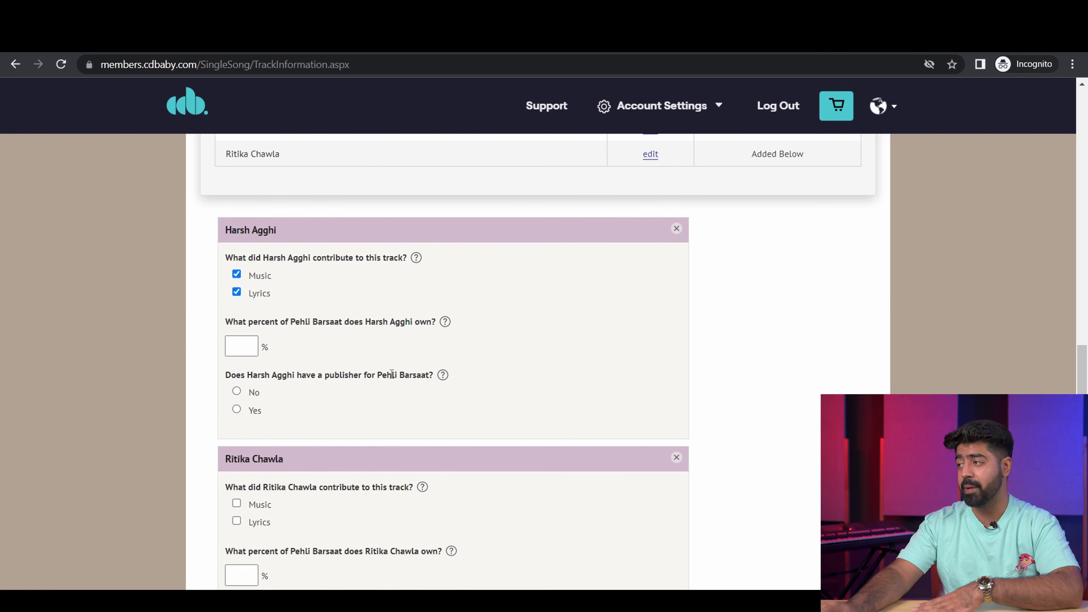
Step: Mark the first songwriter as having a publisher named 'Gamma Seed Entertainment'
click(236, 411)
click(349, 464)
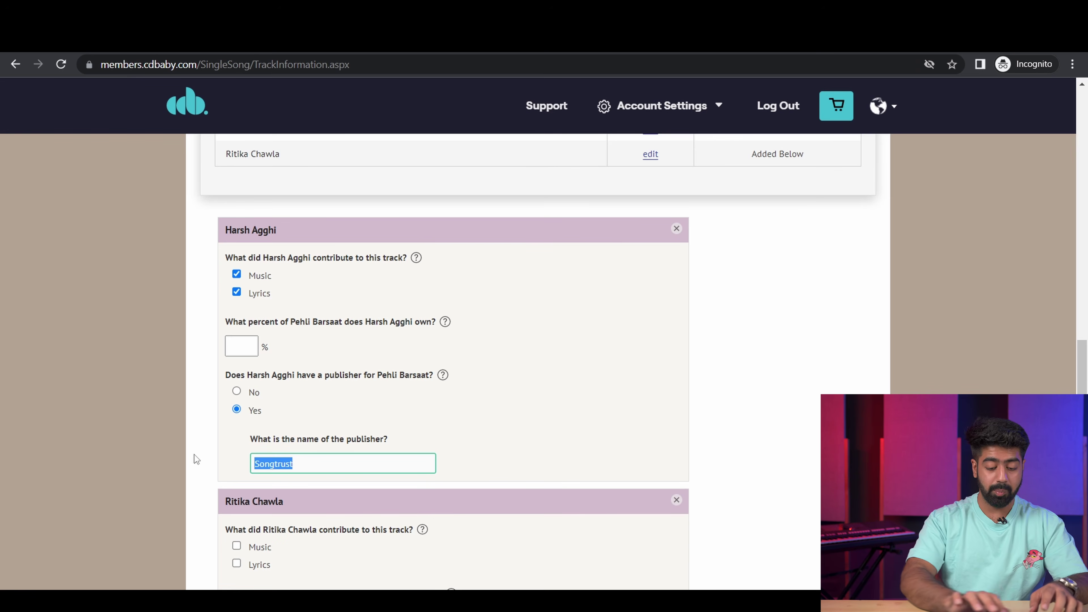
text(Gamma)
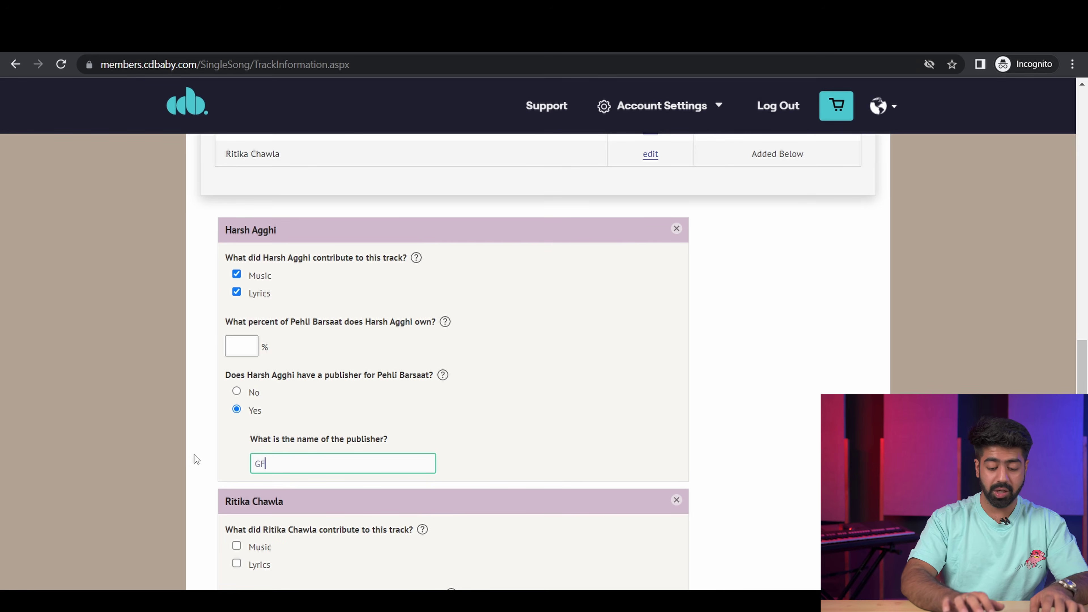
text( See)
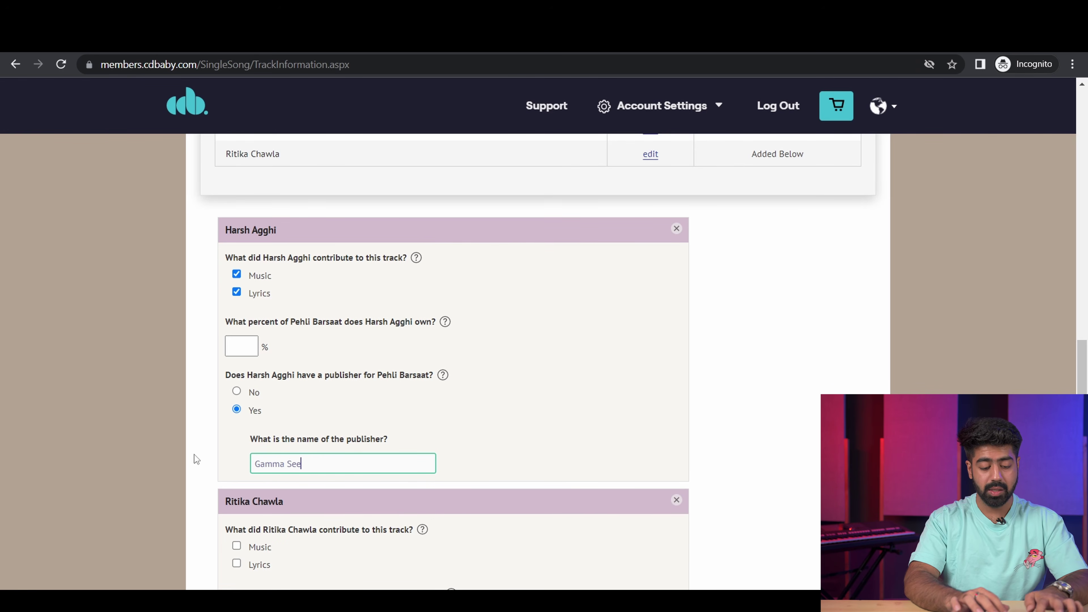
text(d Entertainbment)
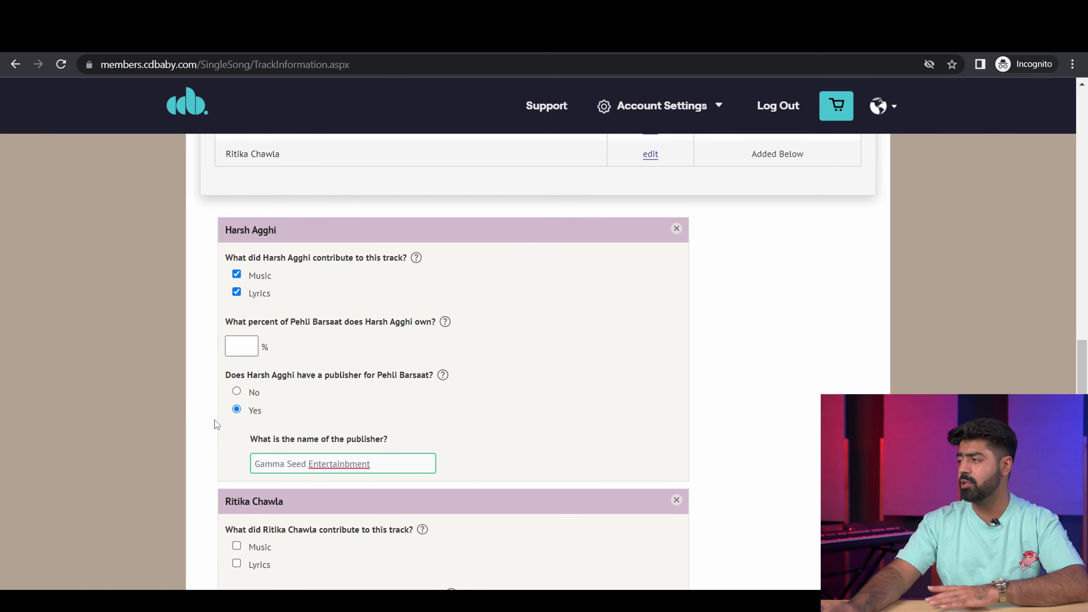
drag(350, 463, 346, 462)
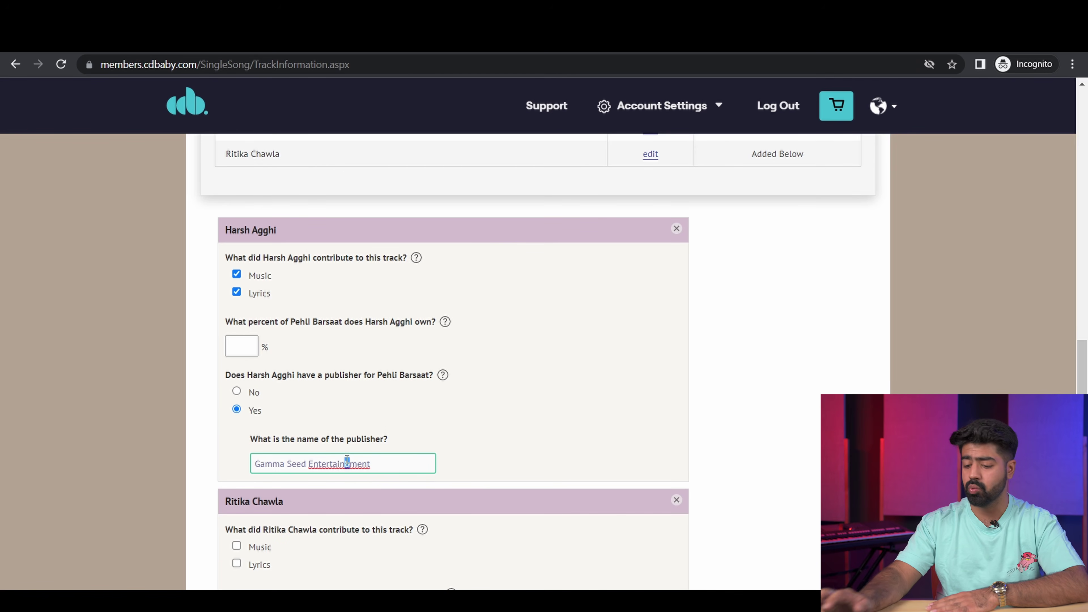
key(BackSpace)
click(245, 348)
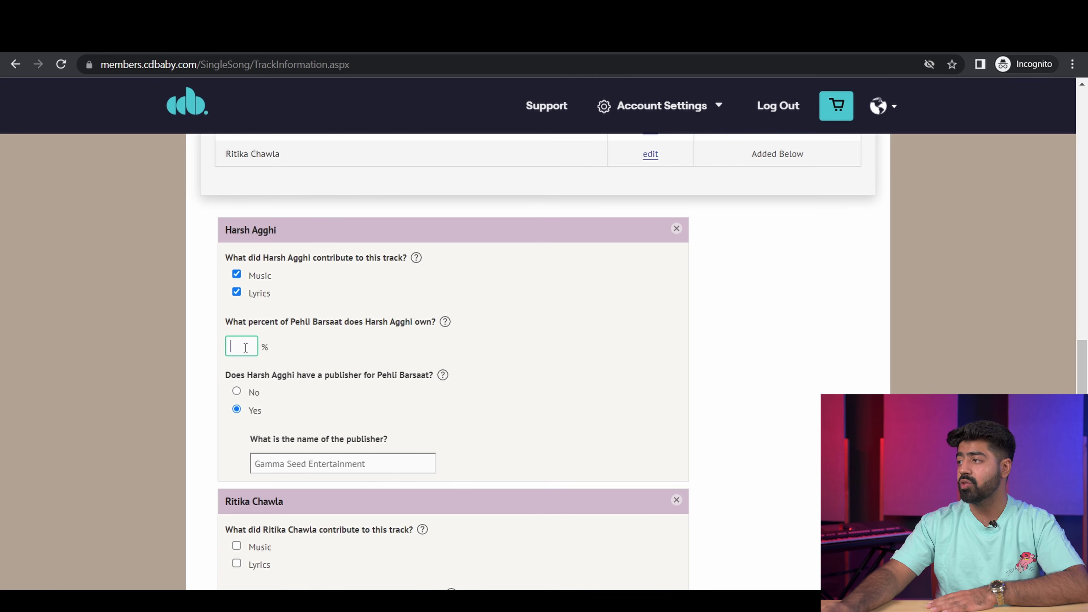
click(614, 399)
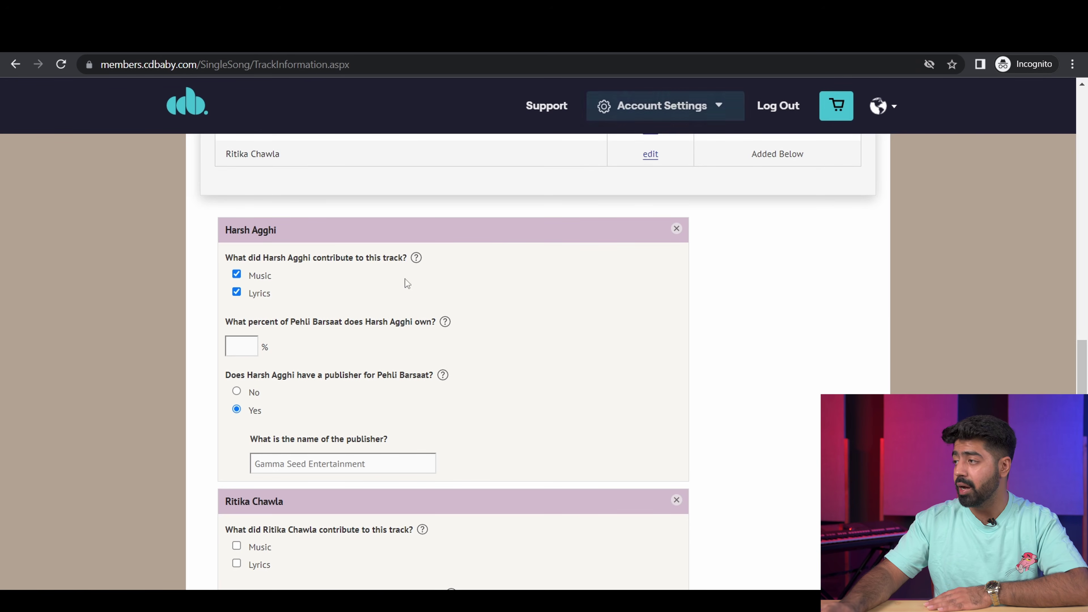
Step: Give the first songwriter 75% and the second 25% with Lyrics credit and no publisher
click(242, 350)
text(75)
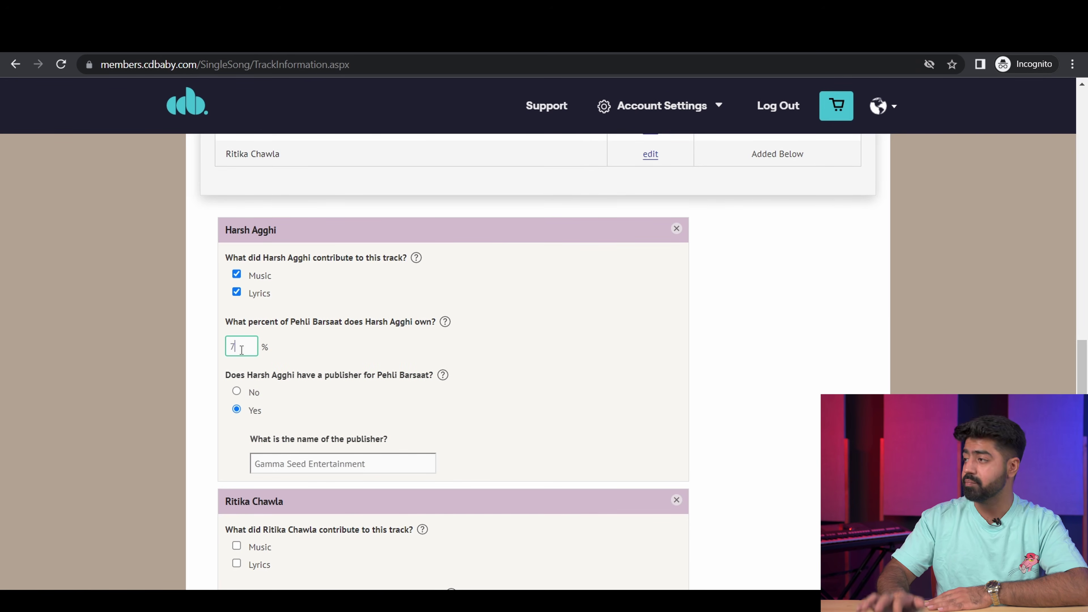
scroll(241, 350, down, 5)
click(237, 351)
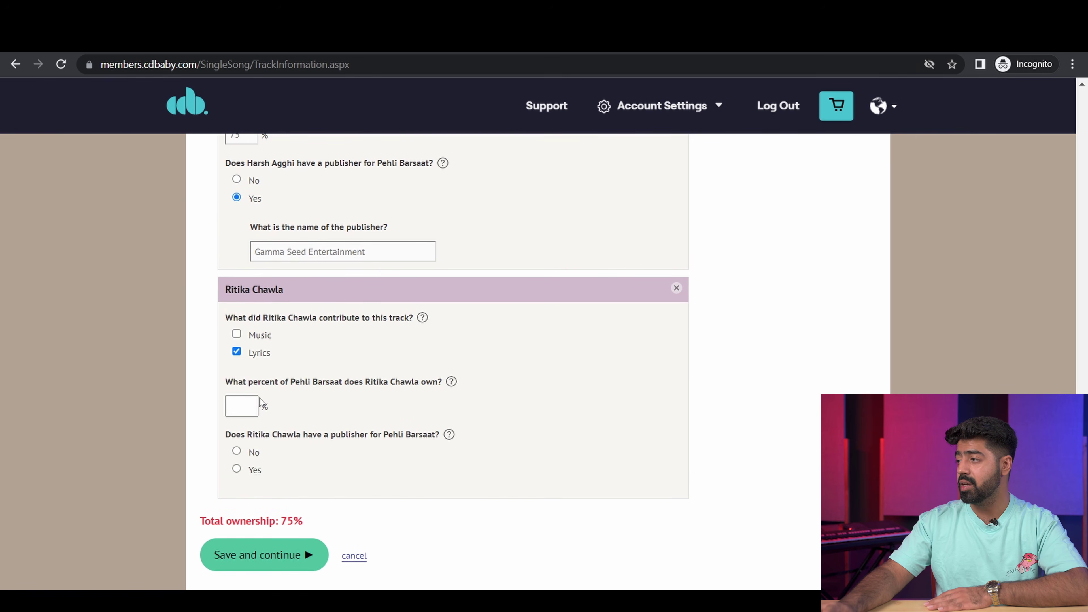
click(240, 412)
text(25)
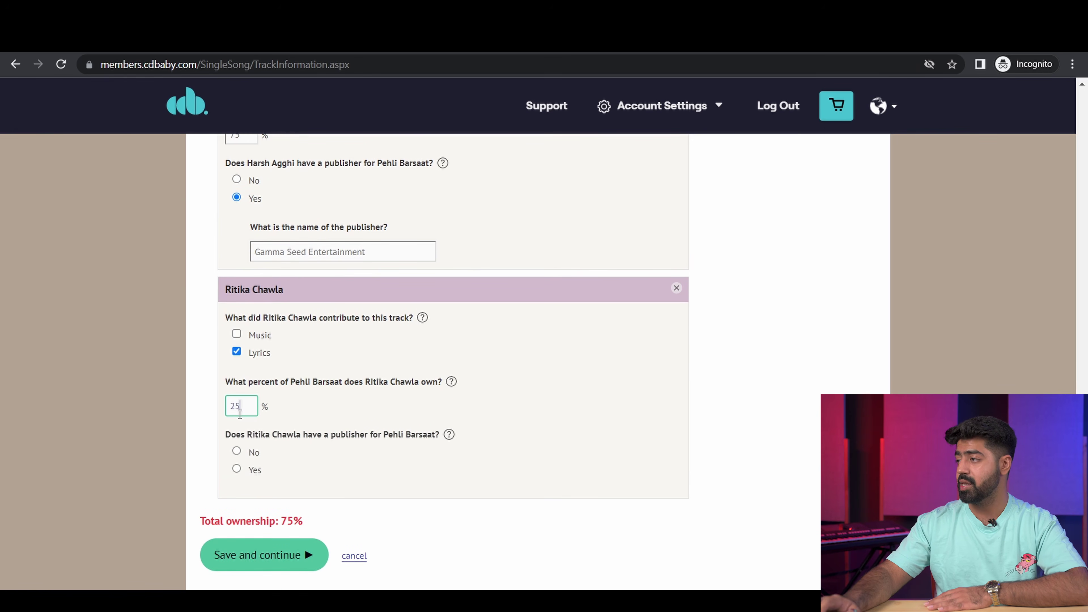
click(484, 484)
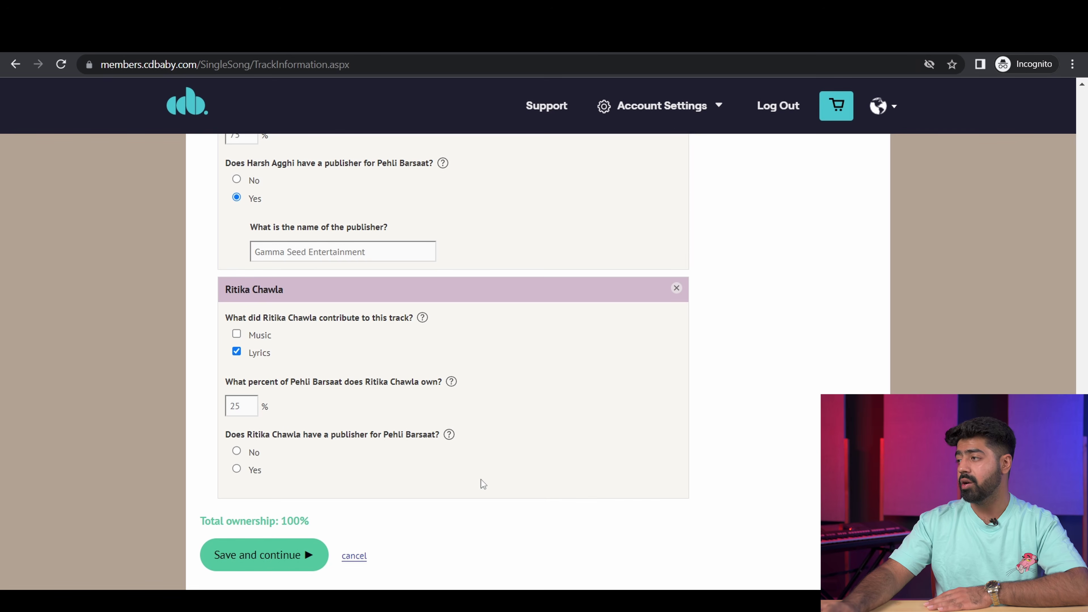
click(236, 452)
scroll(450, 464, down, 2)
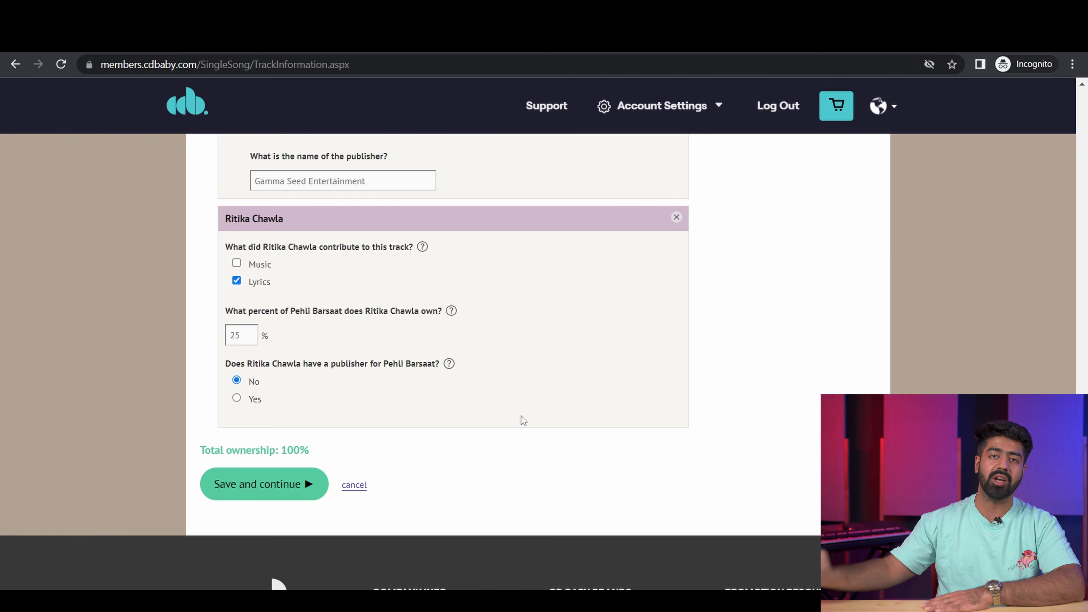
Step: Save the songwriter details and let CD Baby assign the track's ISRC
click(251, 498)
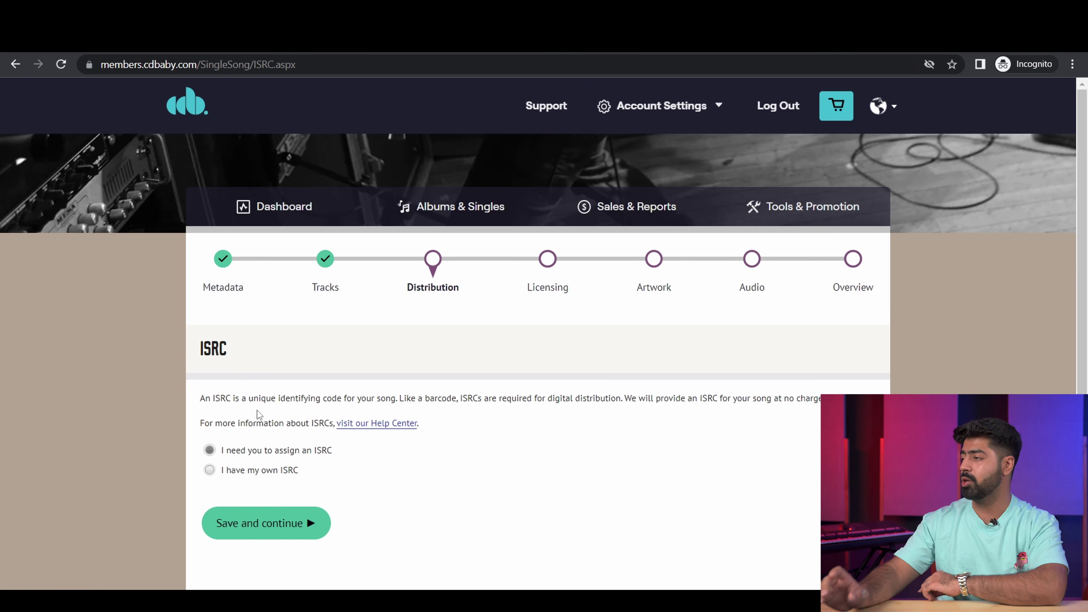
click(257, 470)
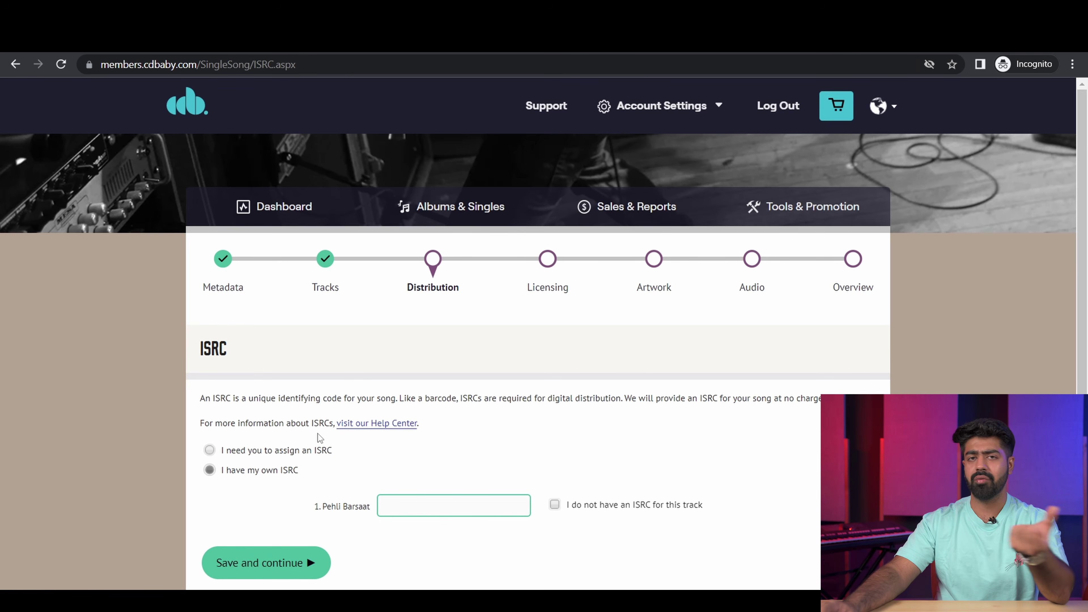
click(209, 450)
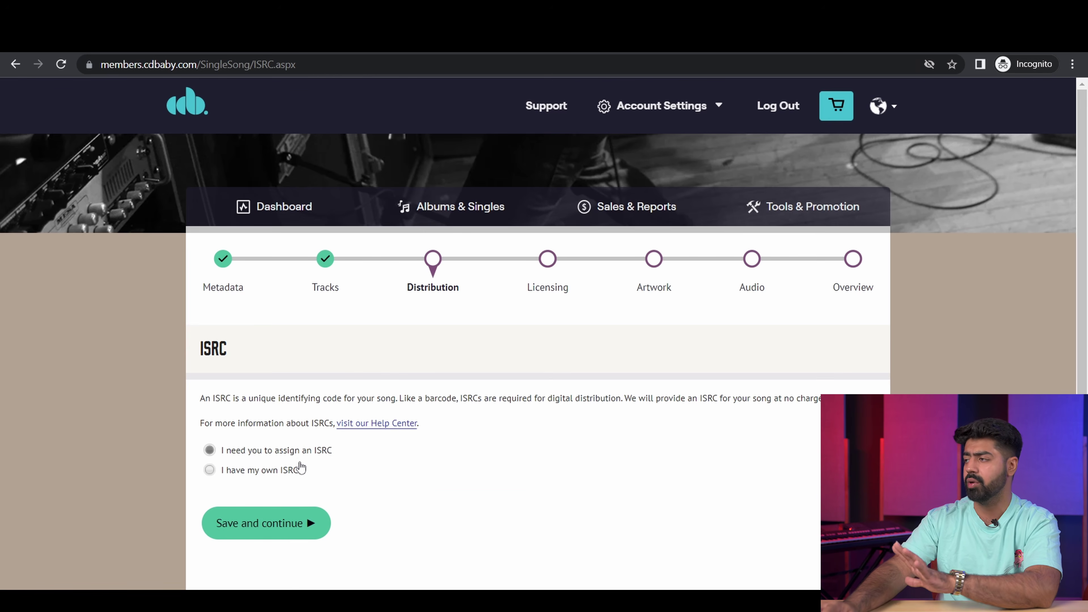
click(284, 530)
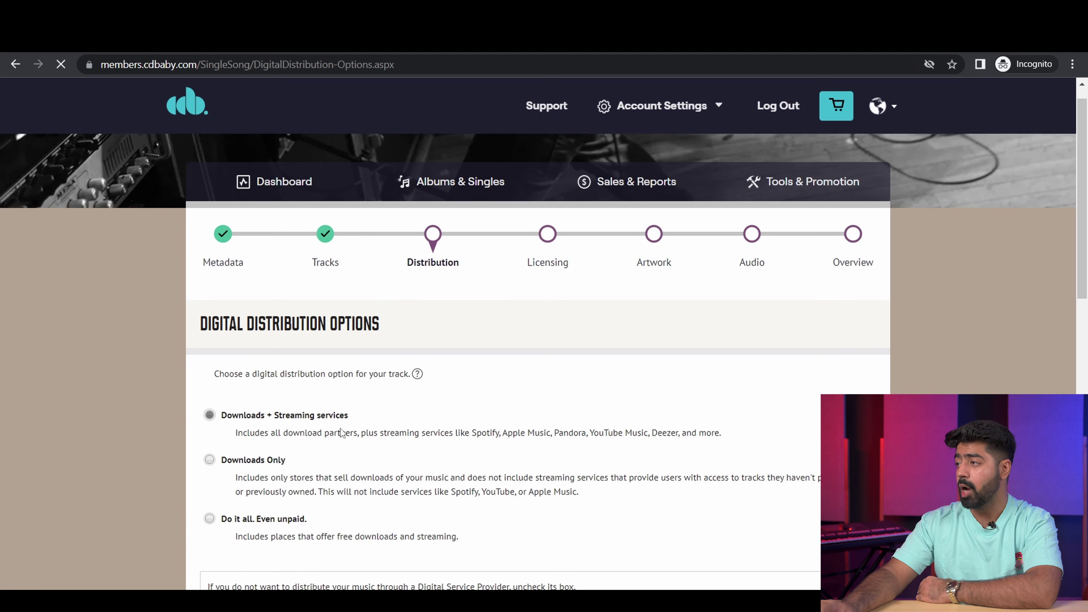
Step: Choose 'Do it all. Even unpaid.' distribution and save the choice
scroll(340, 428, down, 1)
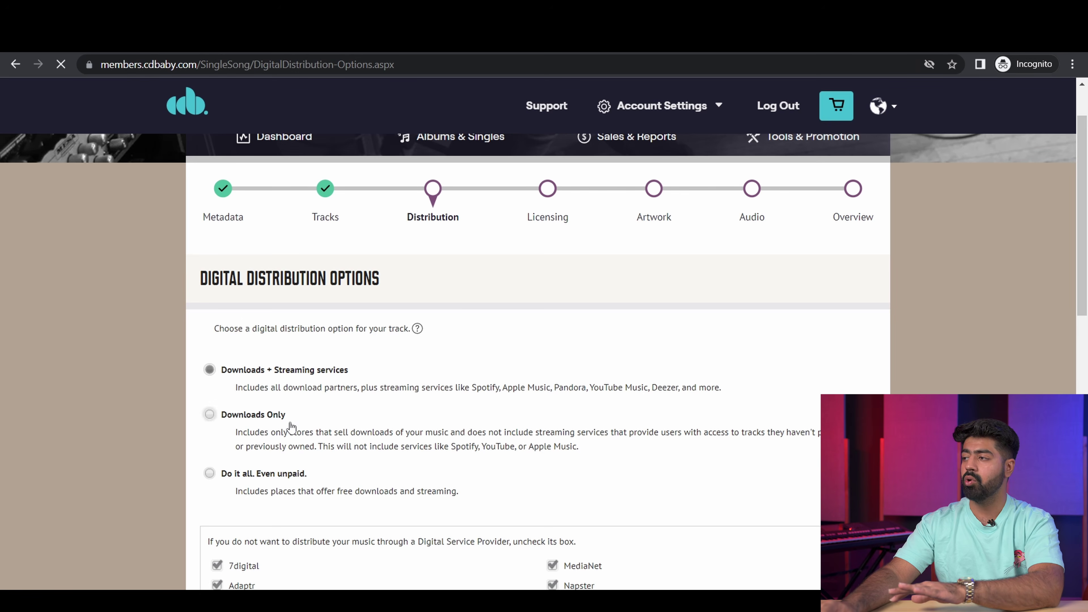
click(239, 479)
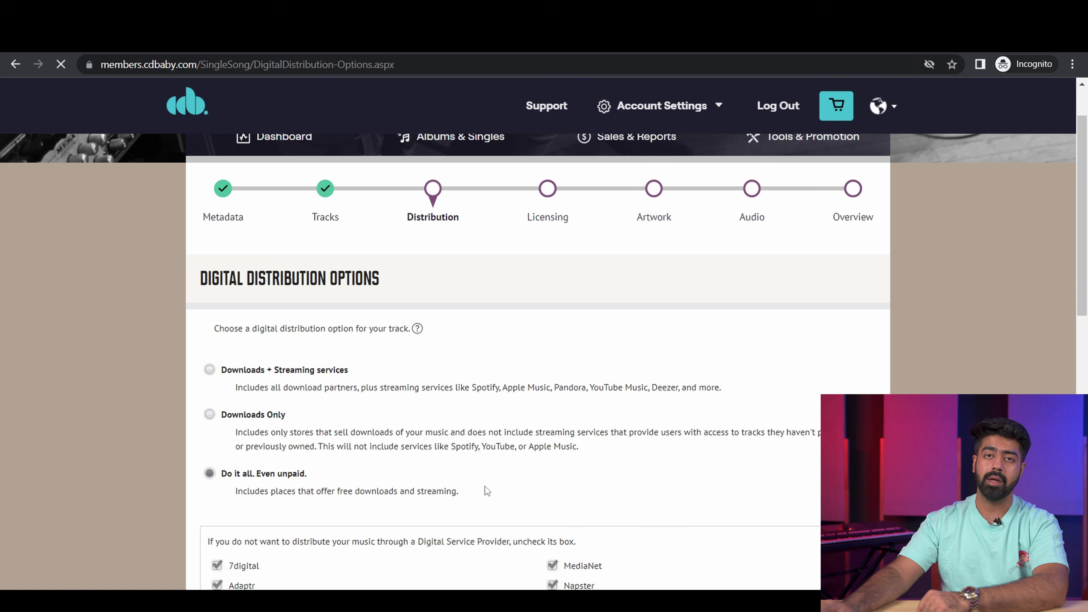
scroll(486, 490, down, 3)
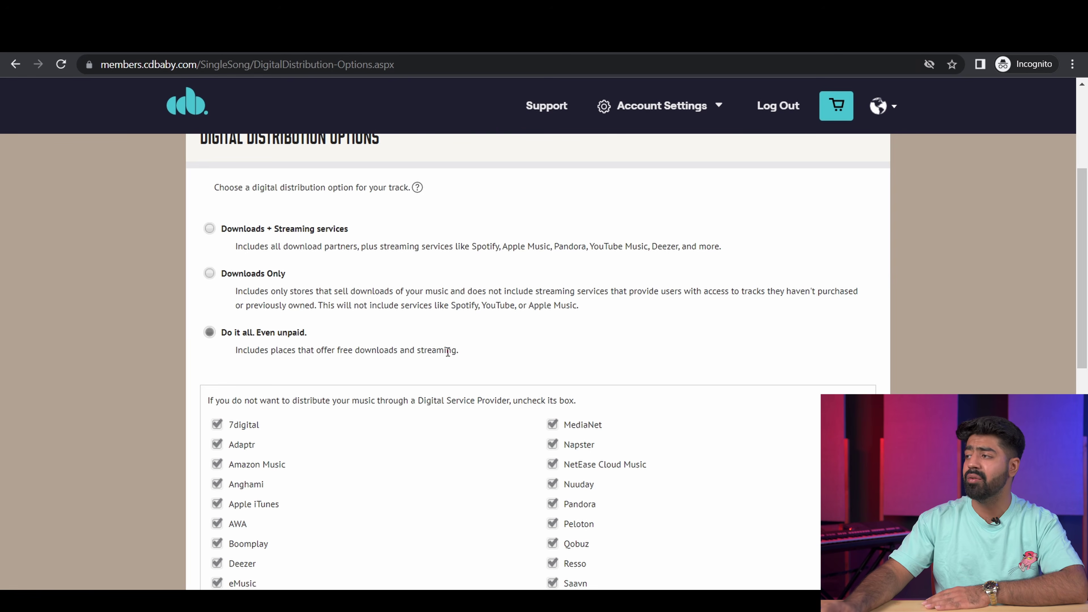
scroll(297, 461, down, 10)
click(797, 437)
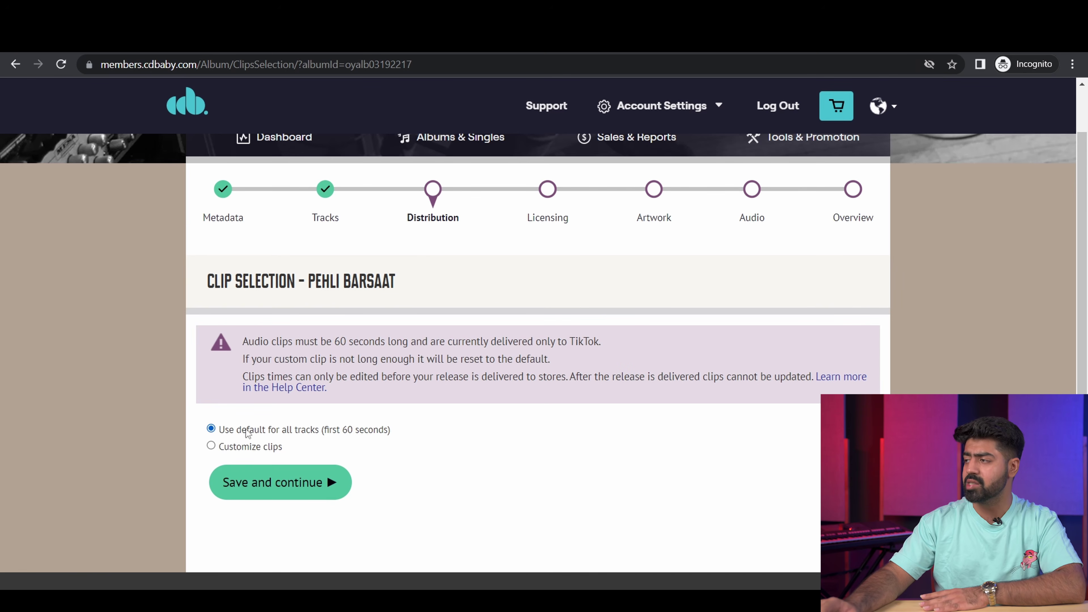
Step: Customize Pehli Barsaat's clip to start at 00:01:30 and save it
click(247, 454)
click(382, 514)
text(:30)
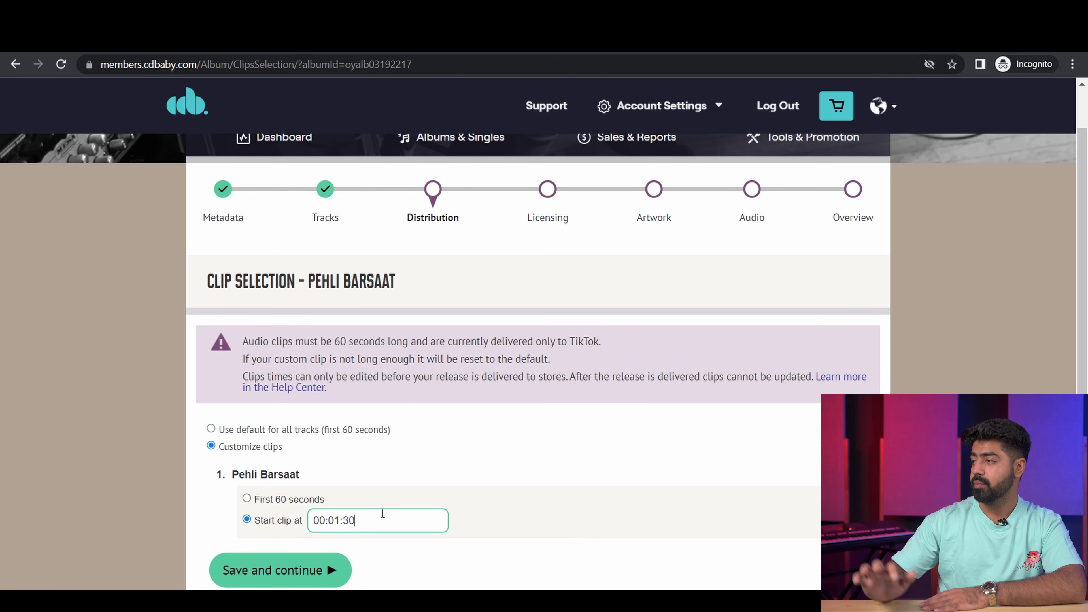
click(548, 445)
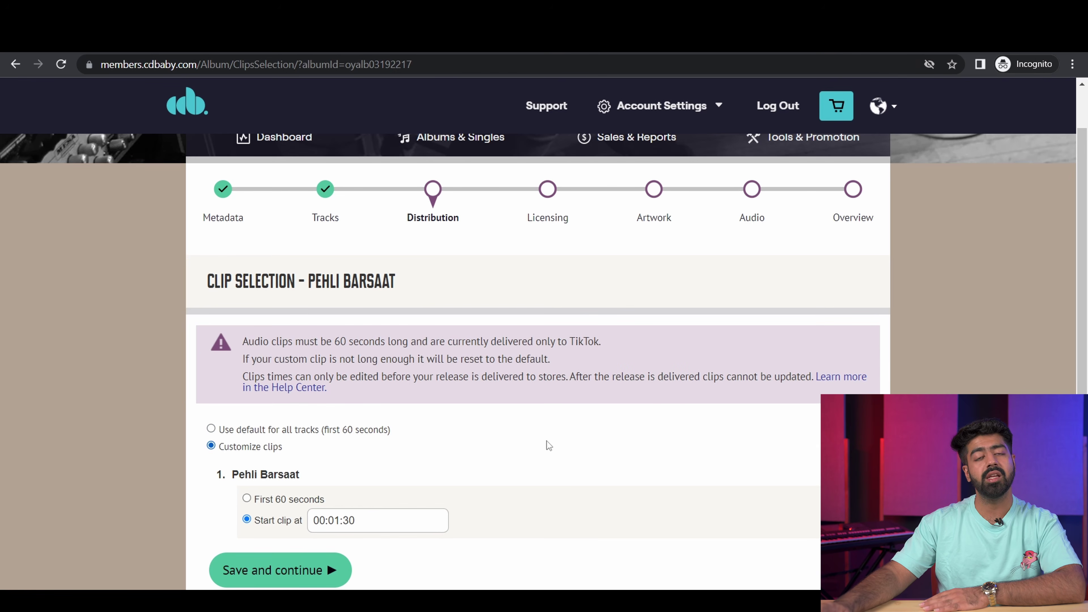
click(311, 574)
Step: Edit the artist row to bring up Sir Gamma's partner profile choices
scroll(219, 410, down, 5)
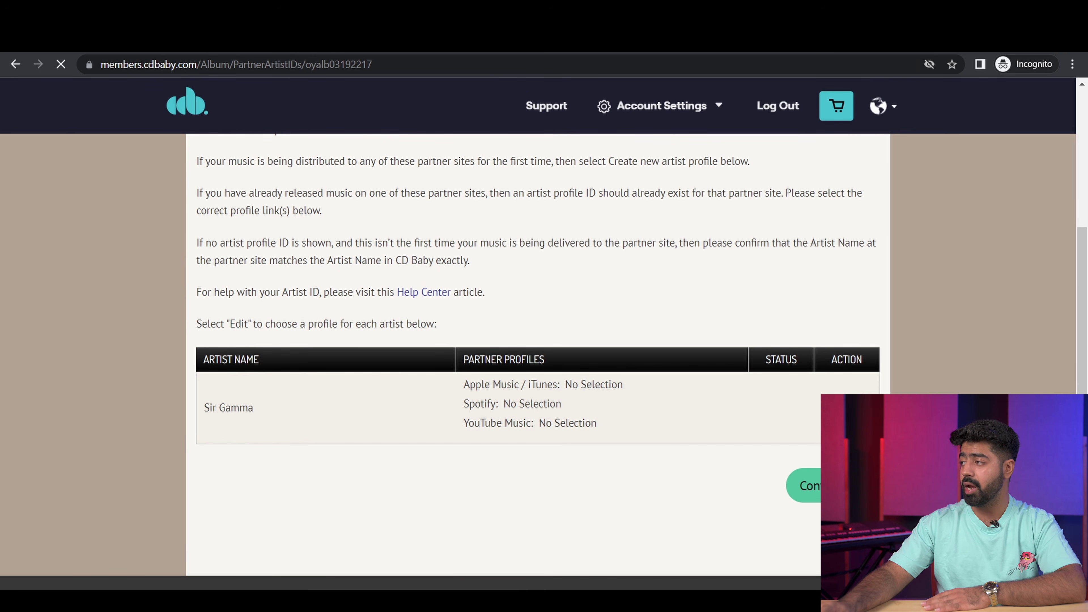
click(846, 407)
scroll(626, 440, down, 2)
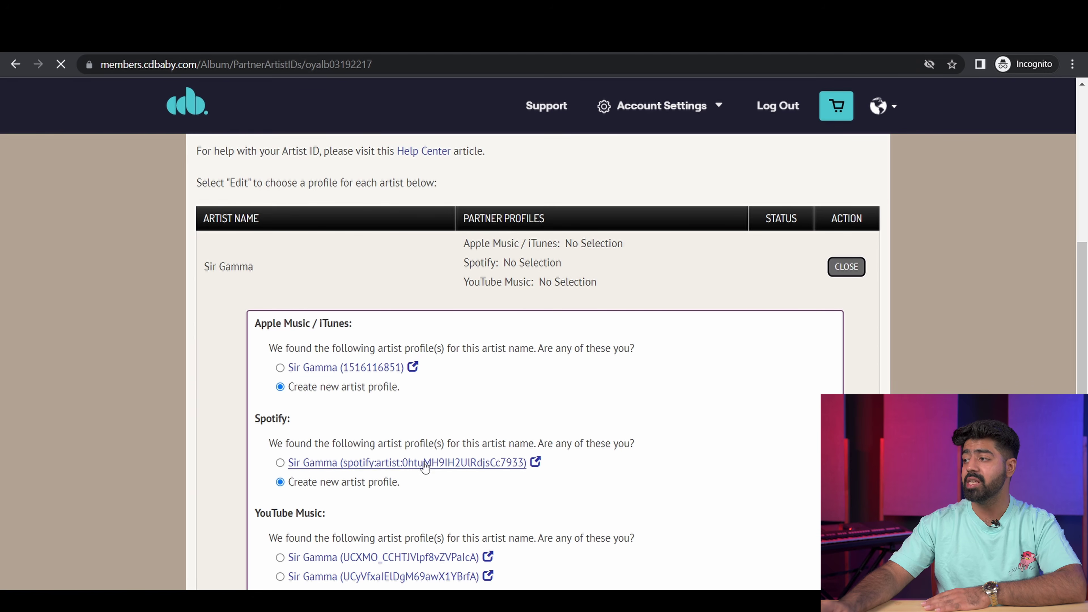
Step: Check and link Sir Gamma's existing Apple Music and Spotify artist profiles
scroll(403, 499, down, 3)
scroll(400, 484, up, 4)
scroll(399, 473, up, 1)
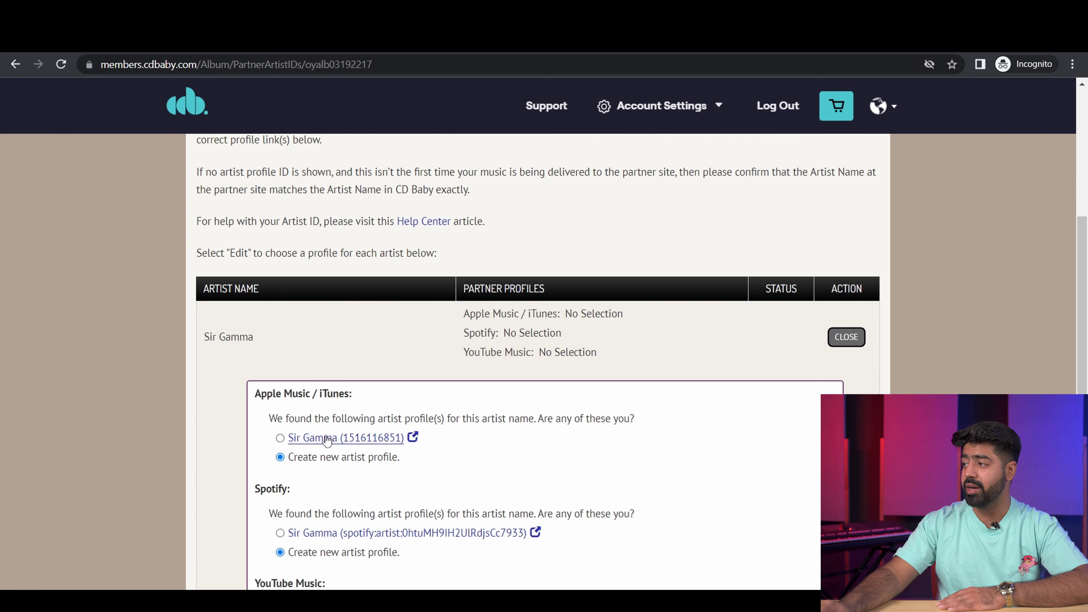
click(341, 438)
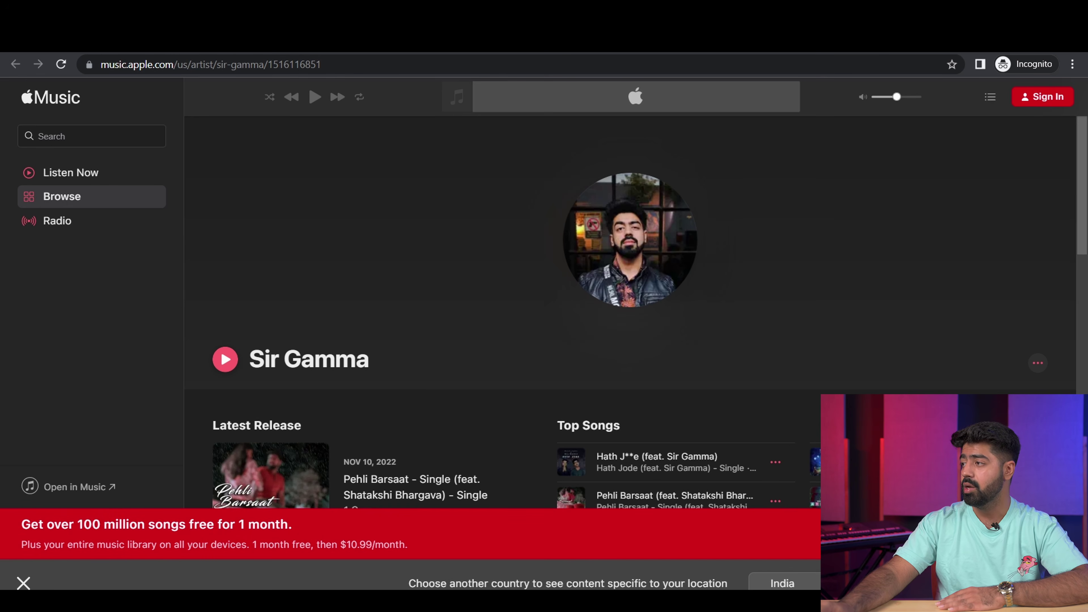
key(ctrl+w)
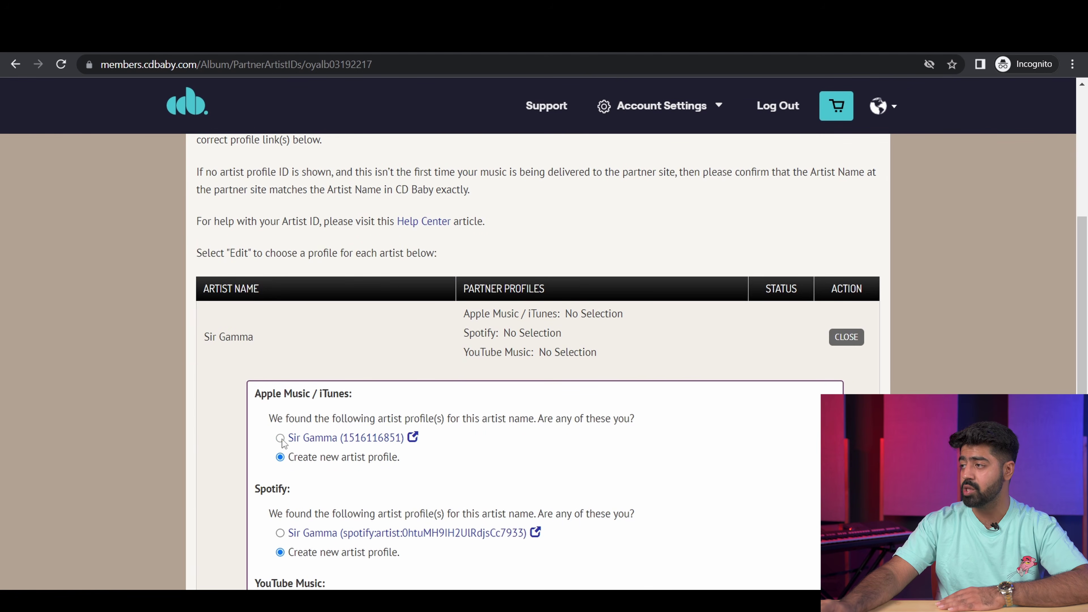
click(280, 439)
scroll(321, 471, down, 2)
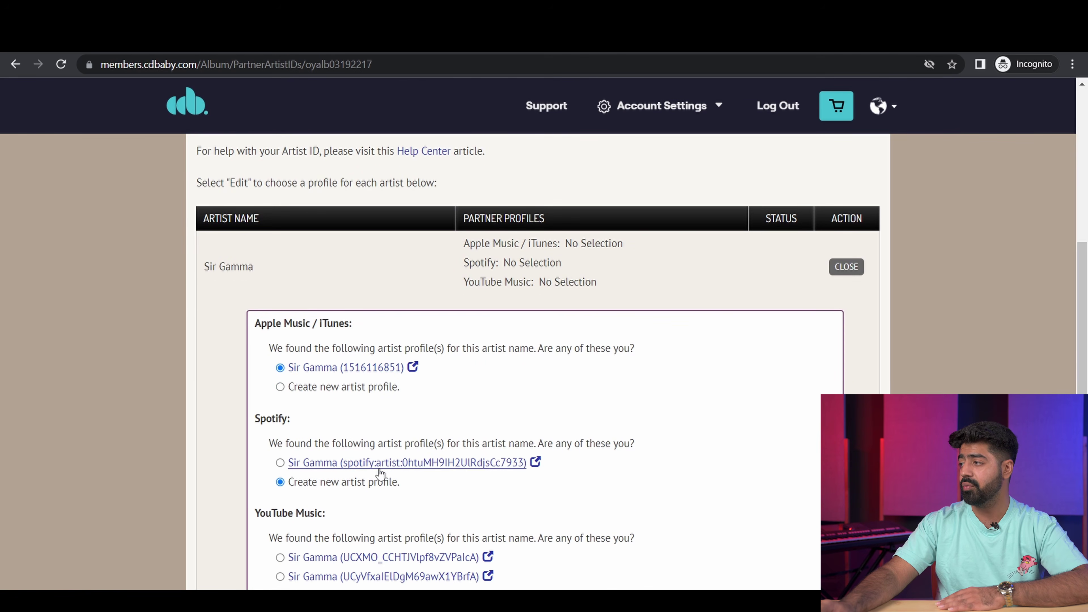
click(414, 458)
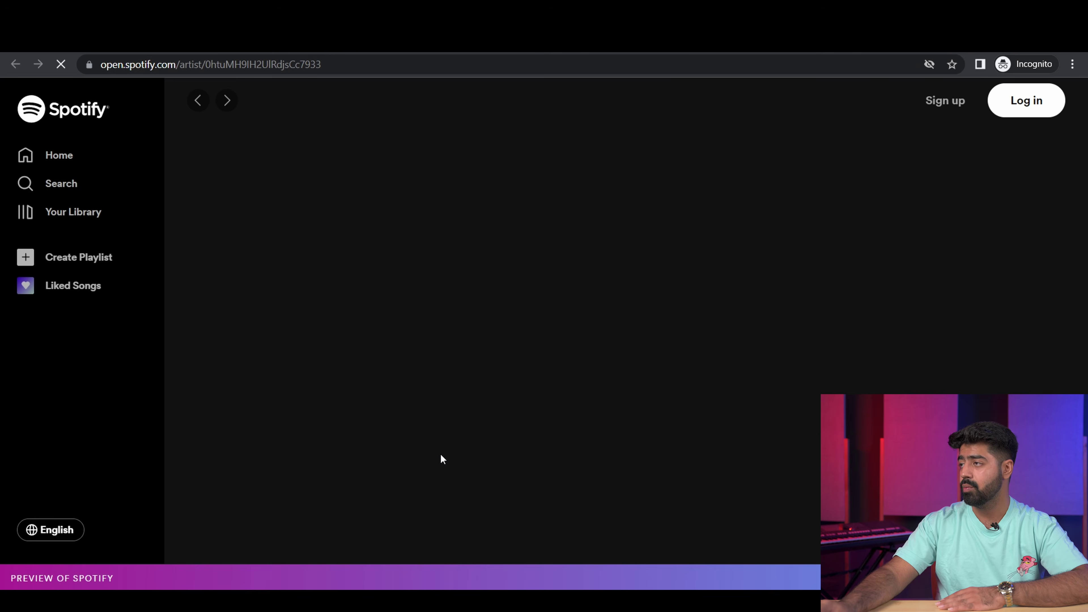
scroll(523, 357, down, 8)
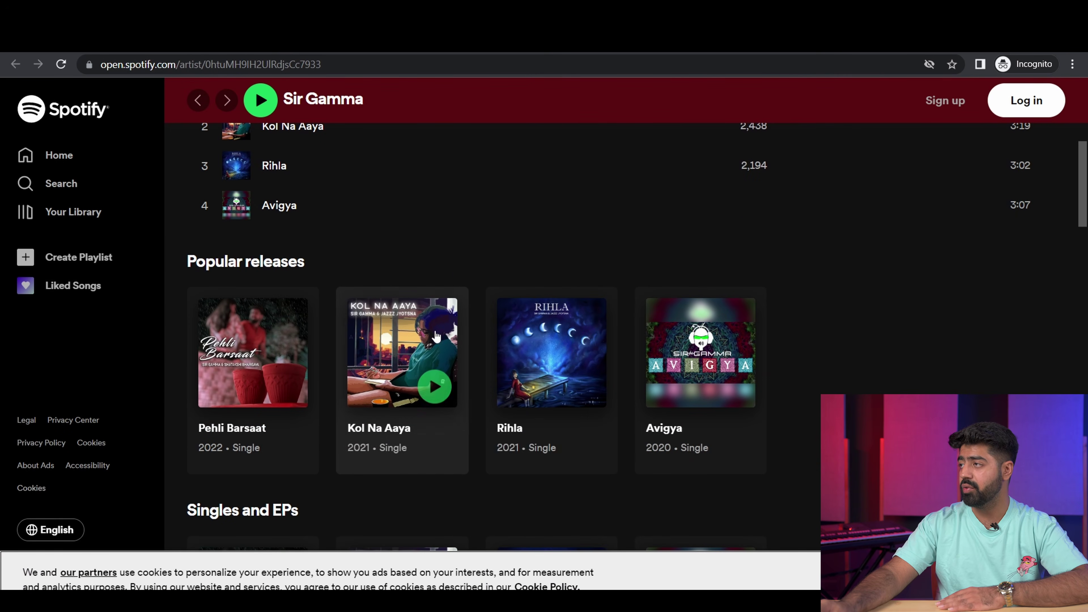
key(ctrl+w)
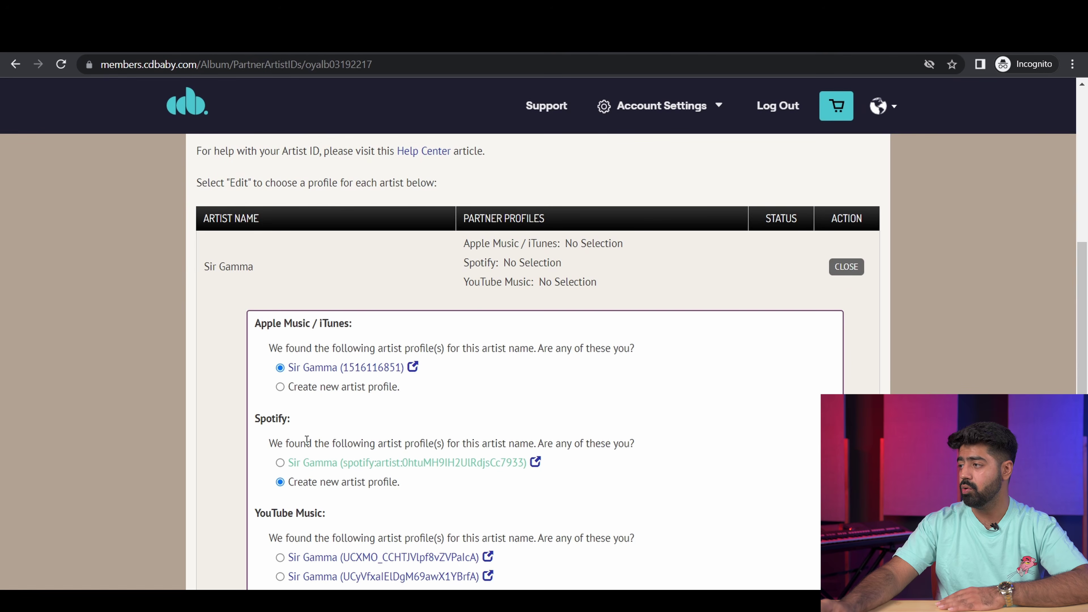
click(280, 463)
Step: Compare the two YouTube Music channels and select the one listing Pehli Barsaat
scroll(342, 468, down, 2)
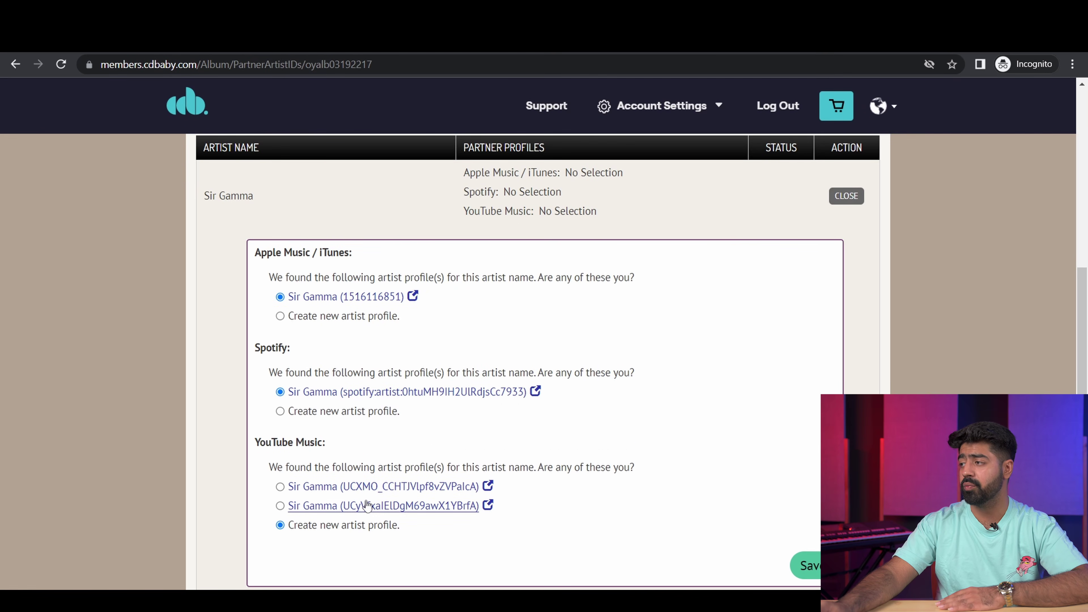
click(370, 487)
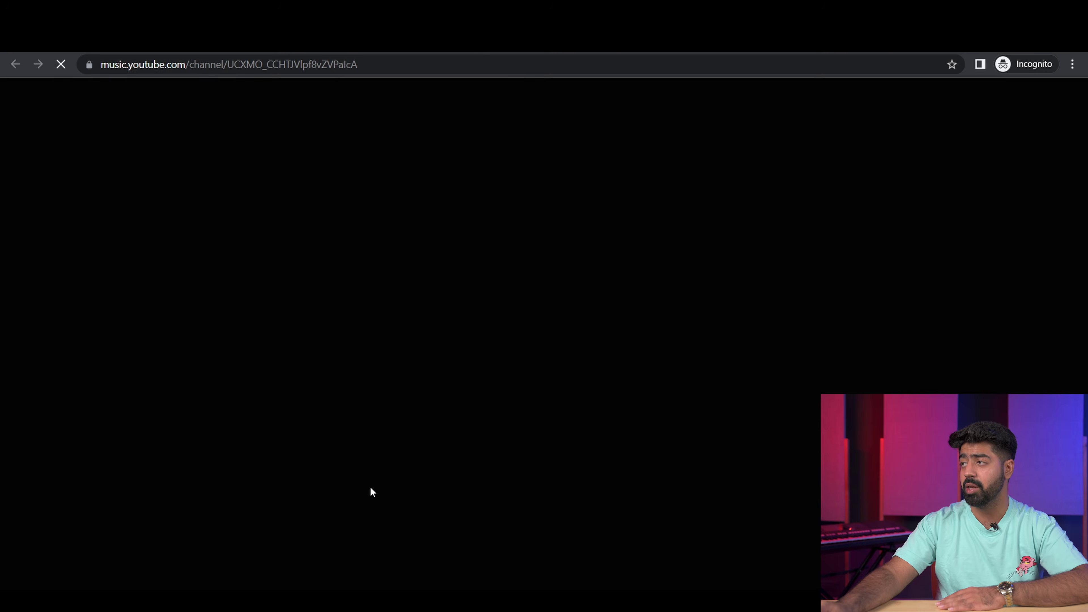
scroll(280, 478, down, 5)
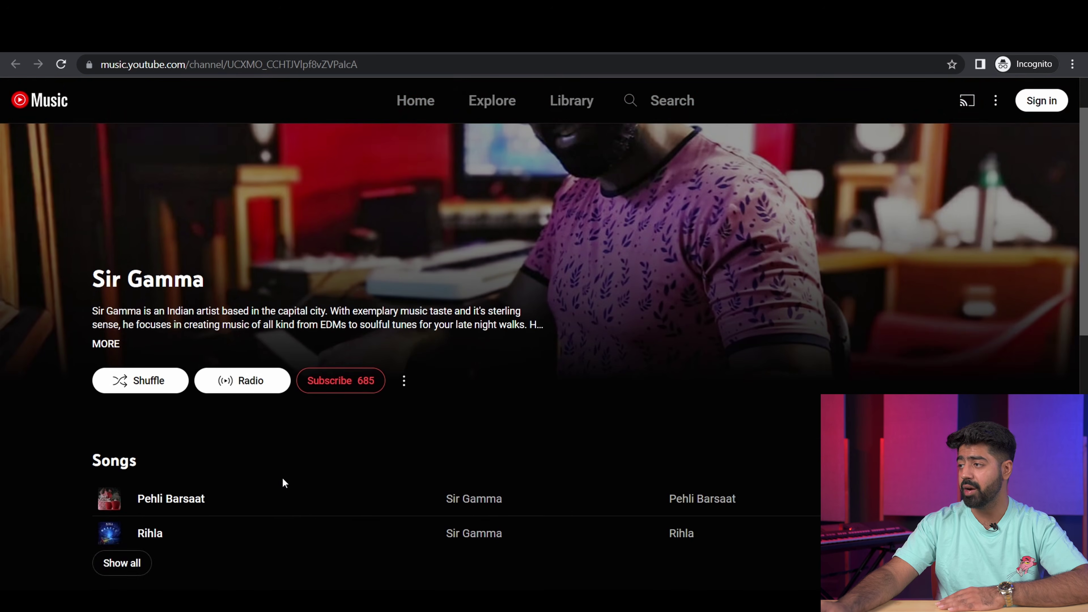
key(alt+Tab)
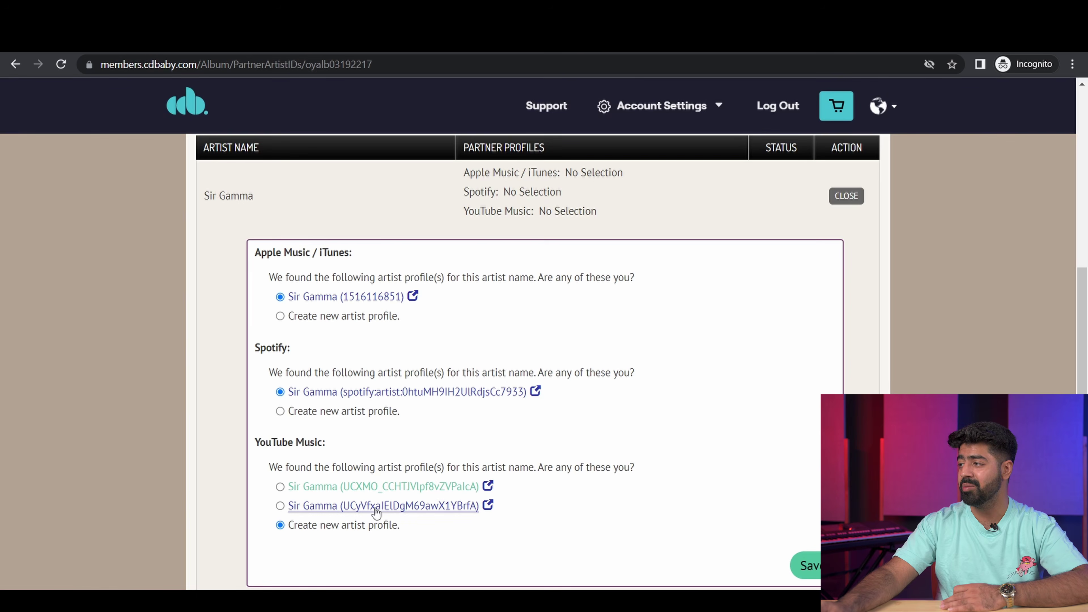
click(375, 505)
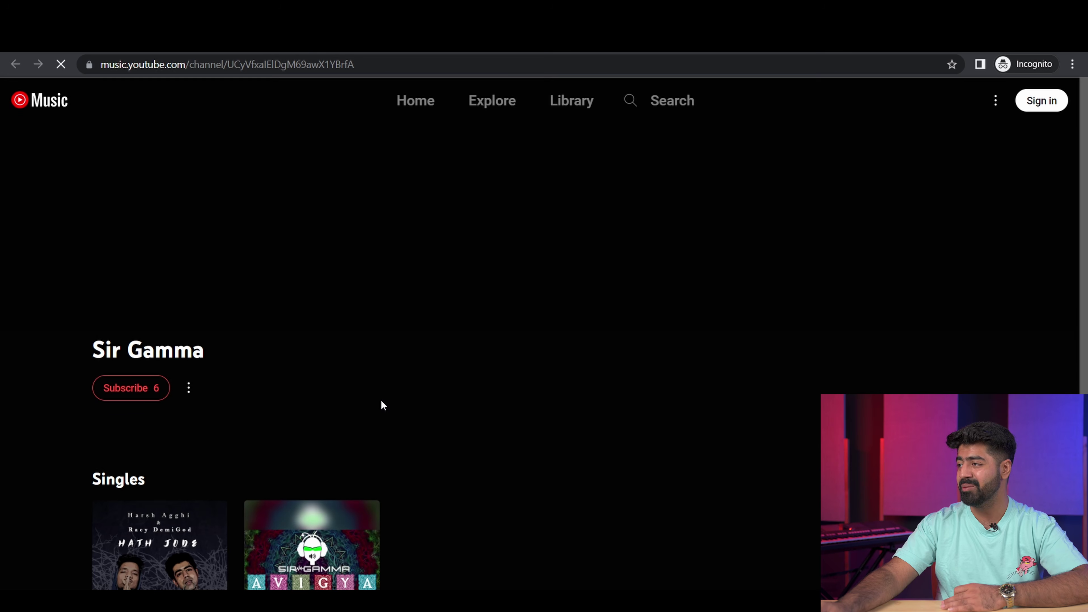
scroll(377, 446, down, 1)
scroll(399, 472, down, 4)
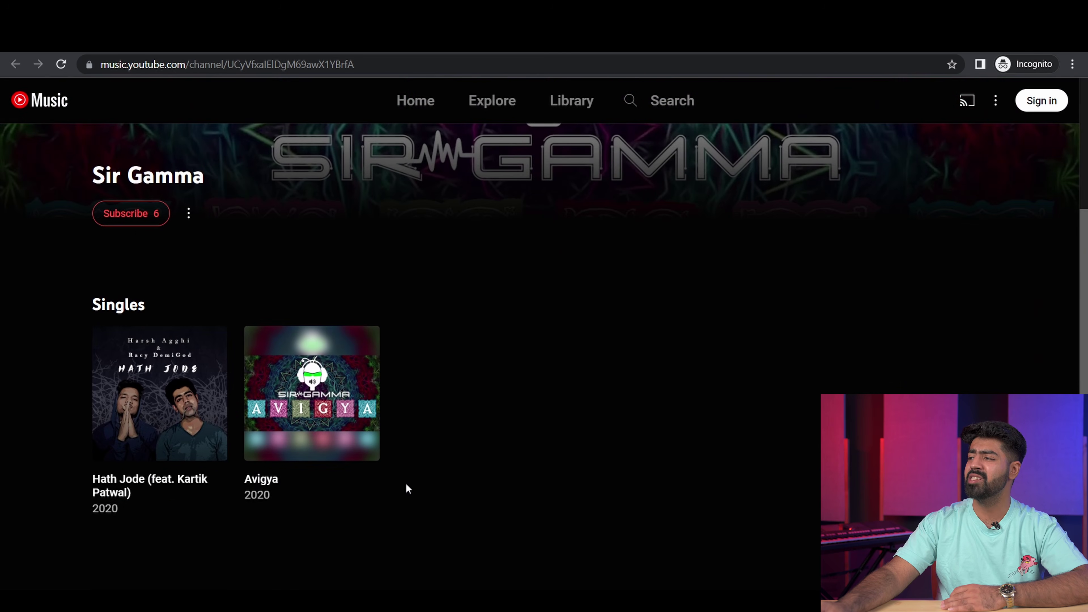
scroll(409, 487, up, 5)
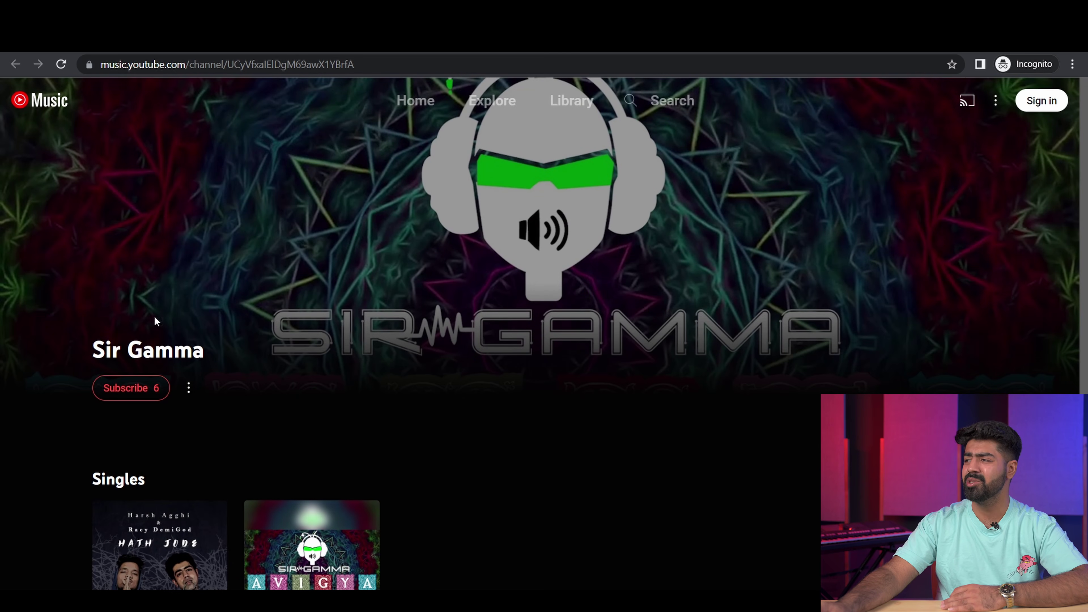
key(alt+Tab)
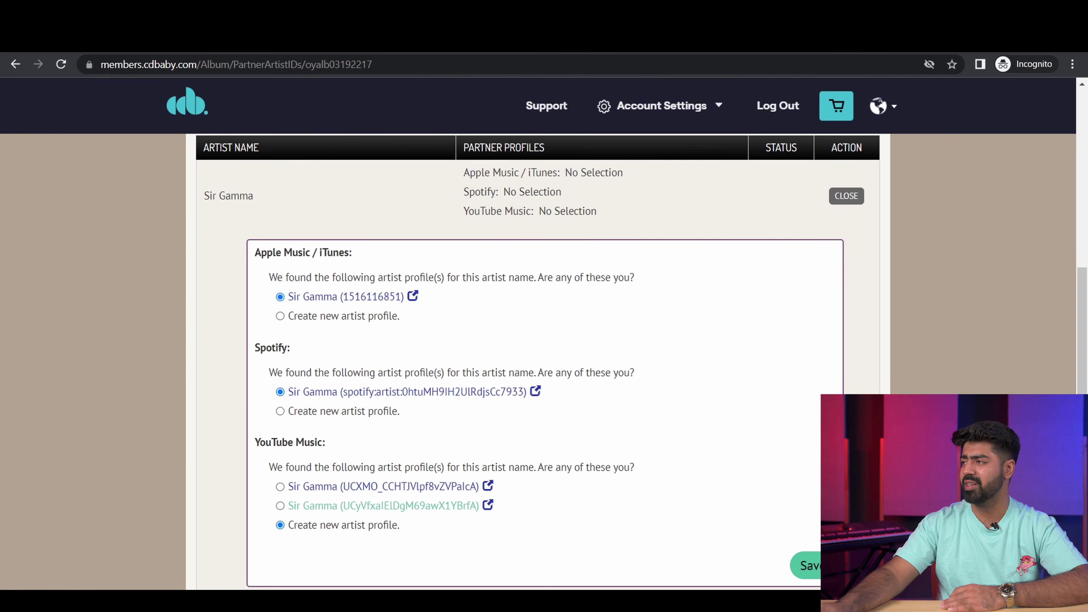
key(alt+Tab)
scroll(318, 476, down, 4)
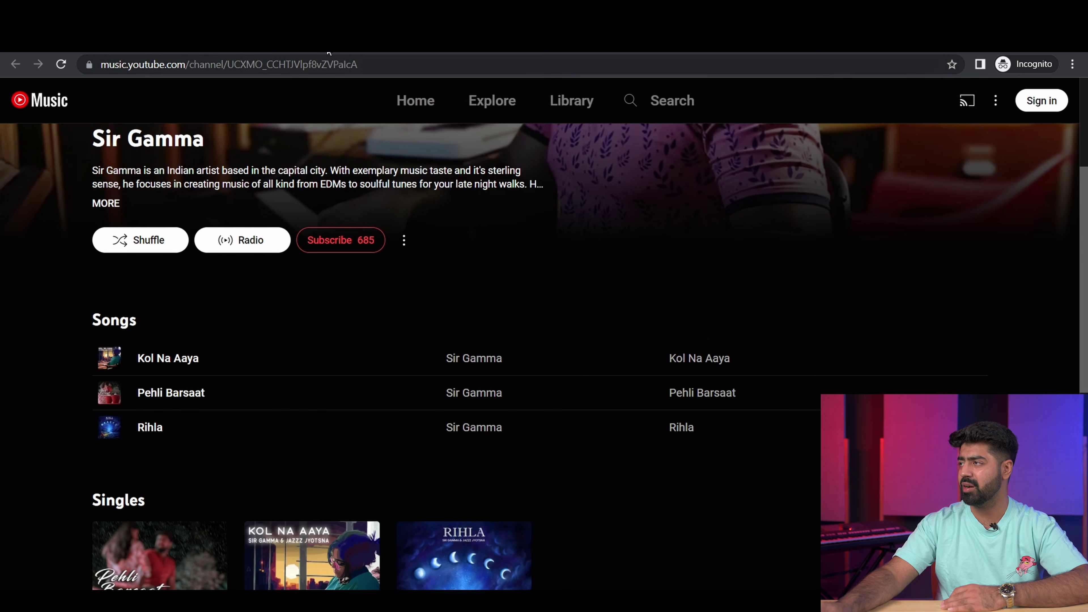
key(alt+Tab)
click(280, 487)
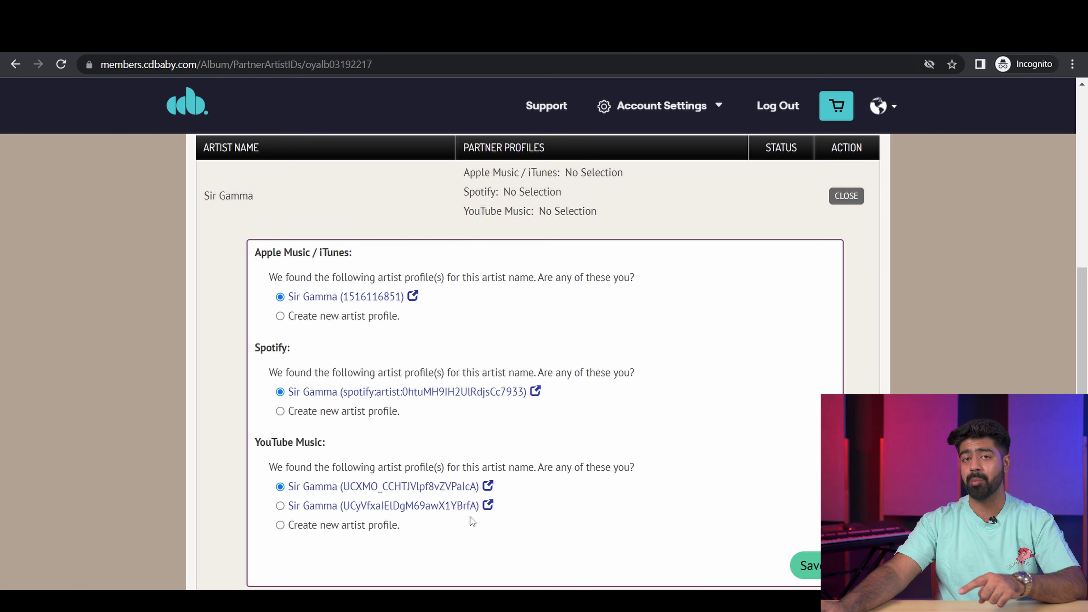
scroll(470, 516, down, 5)
Step: Save the artist profile matches and keep sales open to all territories/countries
click(813, 364)
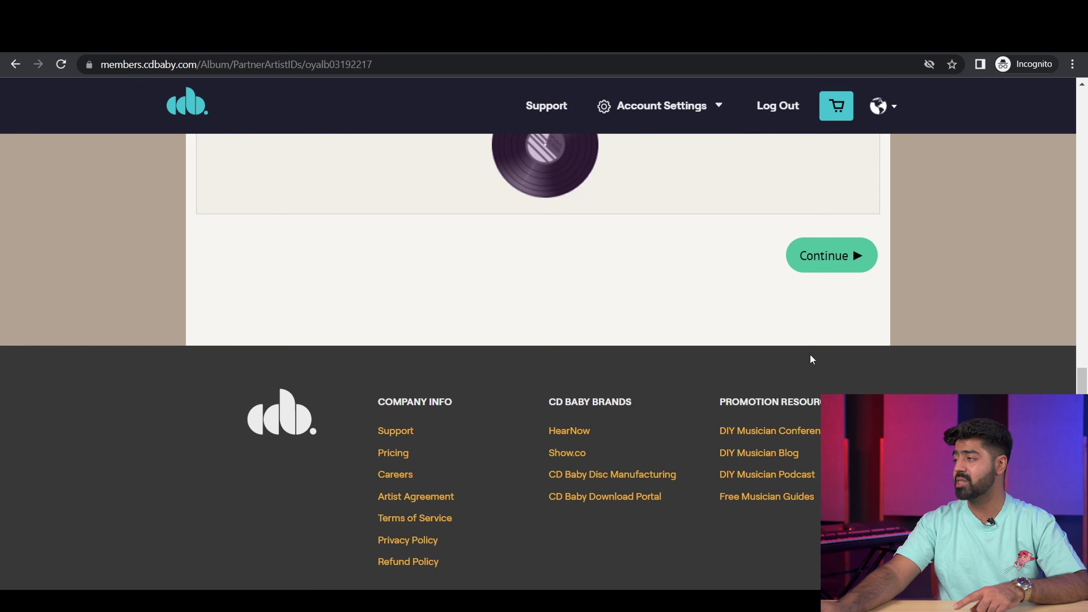
click(844, 337)
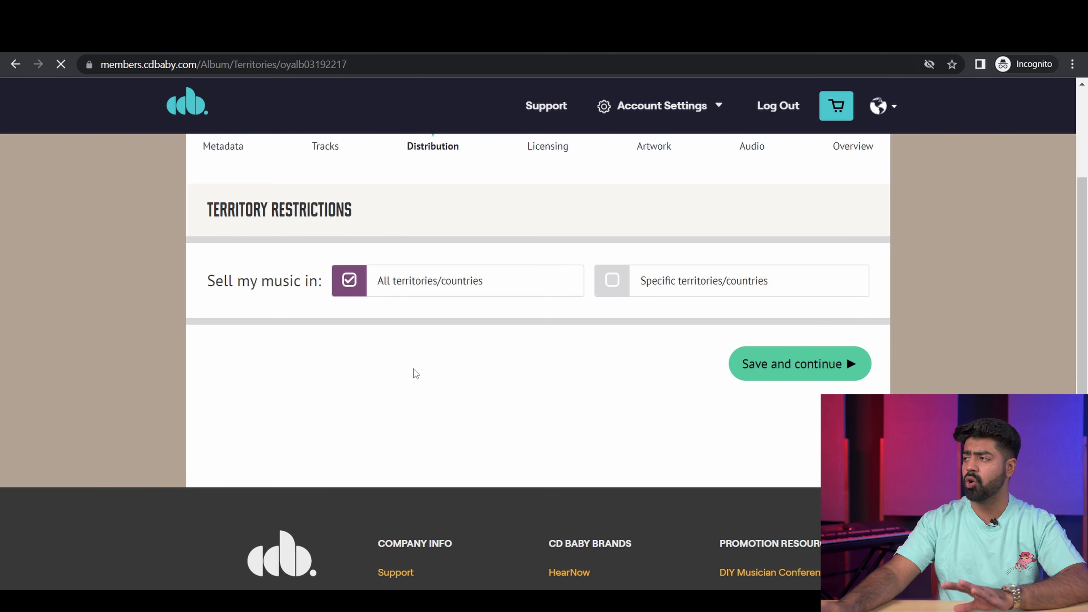
click(763, 363)
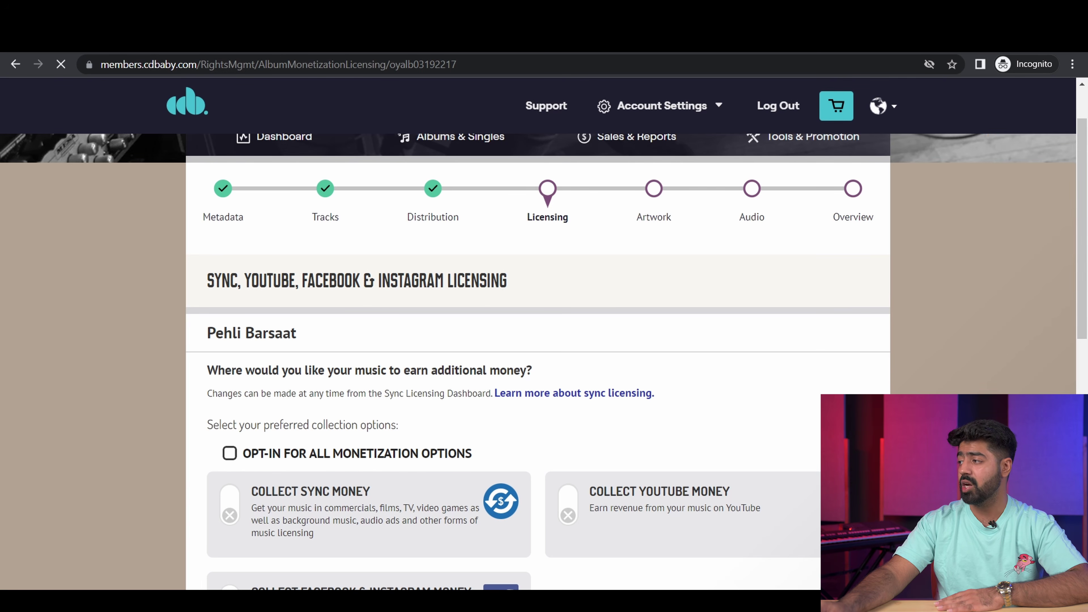
Step: Turn on Collect YouTube Money and Collect Facebook & Instagram Money
scroll(645, 469, down, 3)
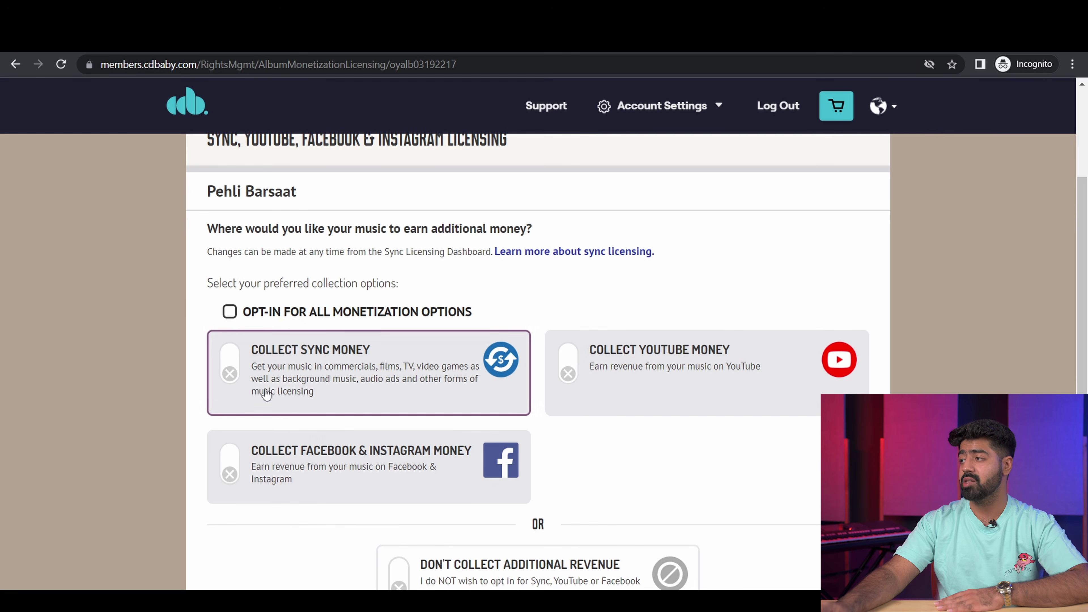
click(567, 375)
scroll(237, 461, down, 3)
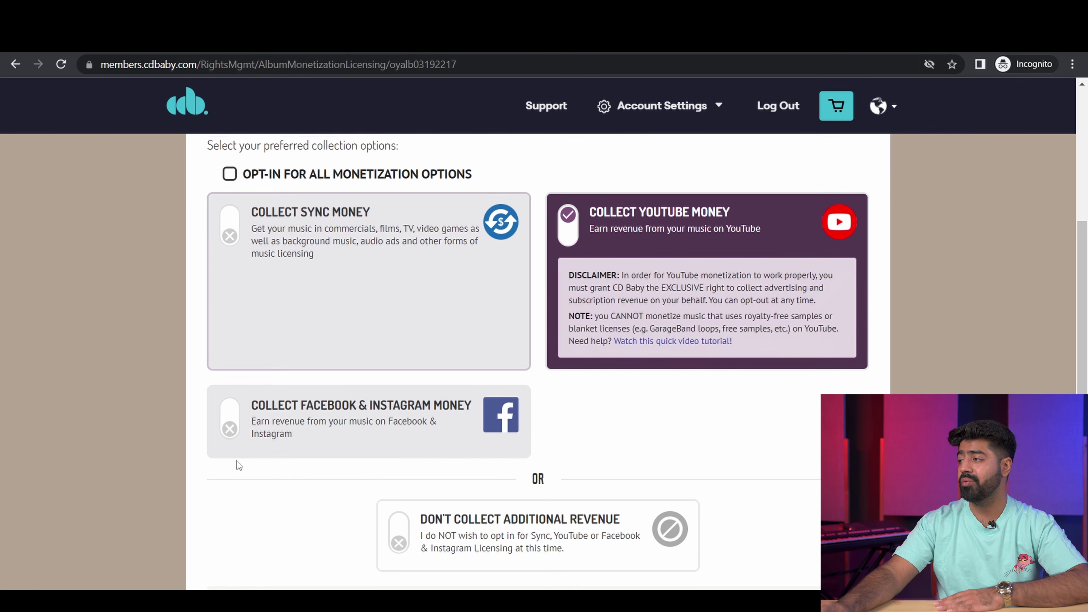
click(230, 429)
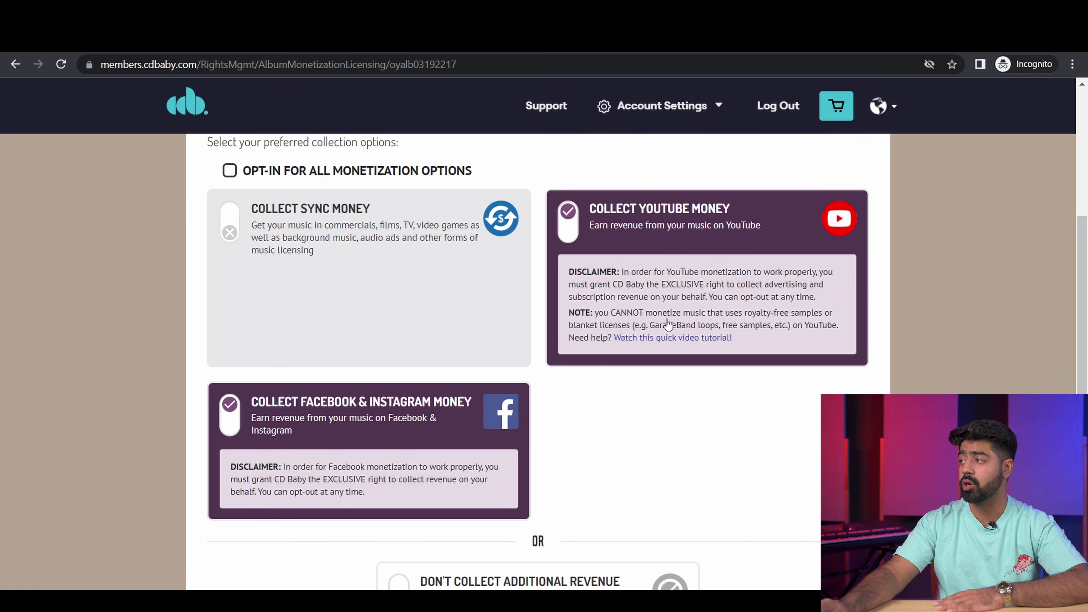
Step: Agree to the Sync Distribution Agreement, save, and accept the YouTube conflict notice
scroll(317, 334, up, 2)
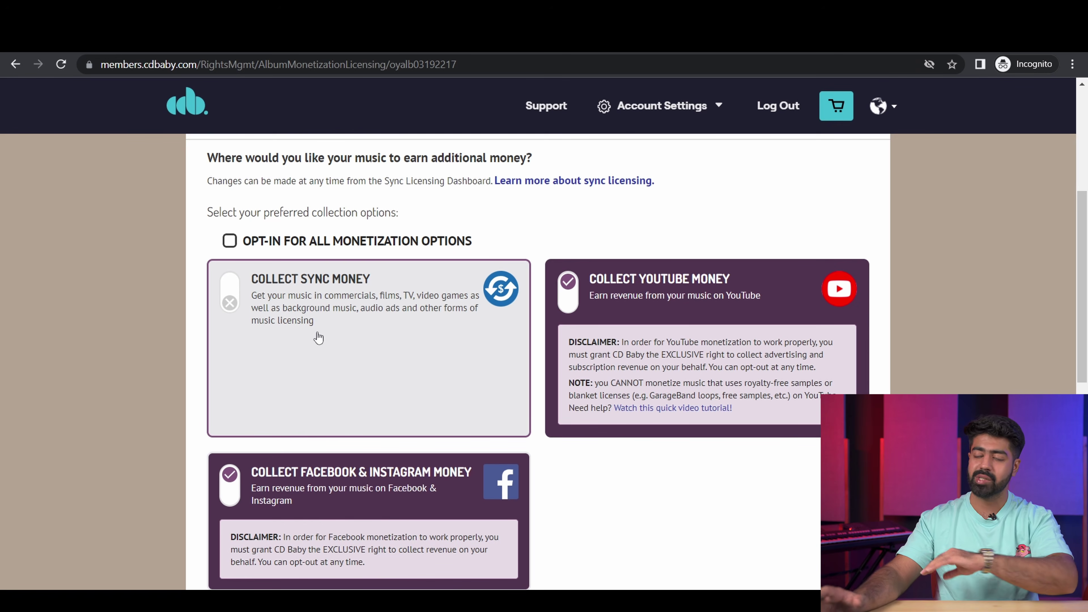
scroll(602, 381, down, 5)
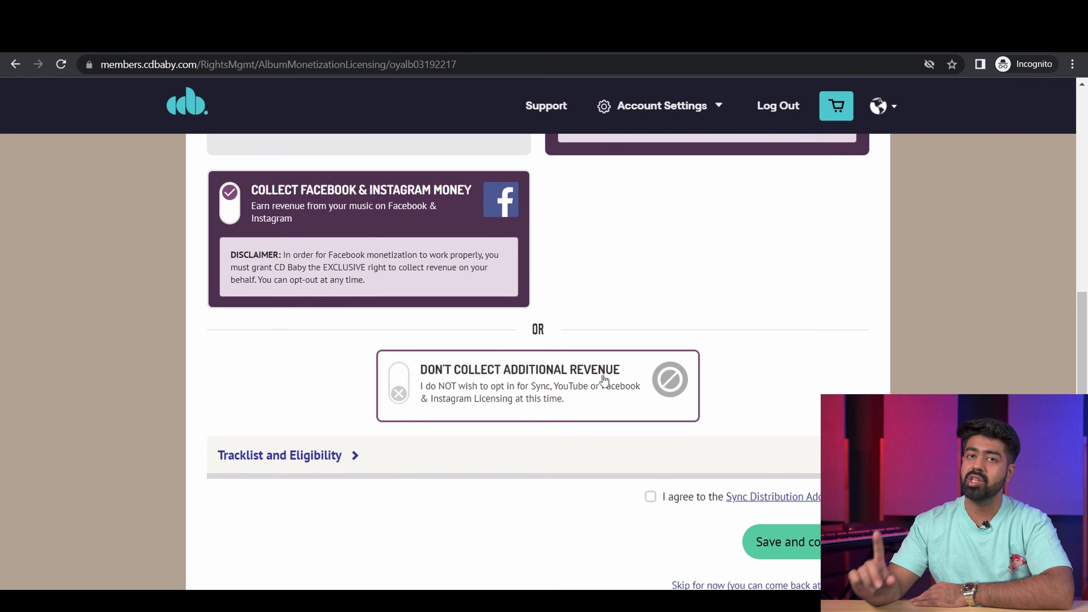
scroll(651, 358, up, 1)
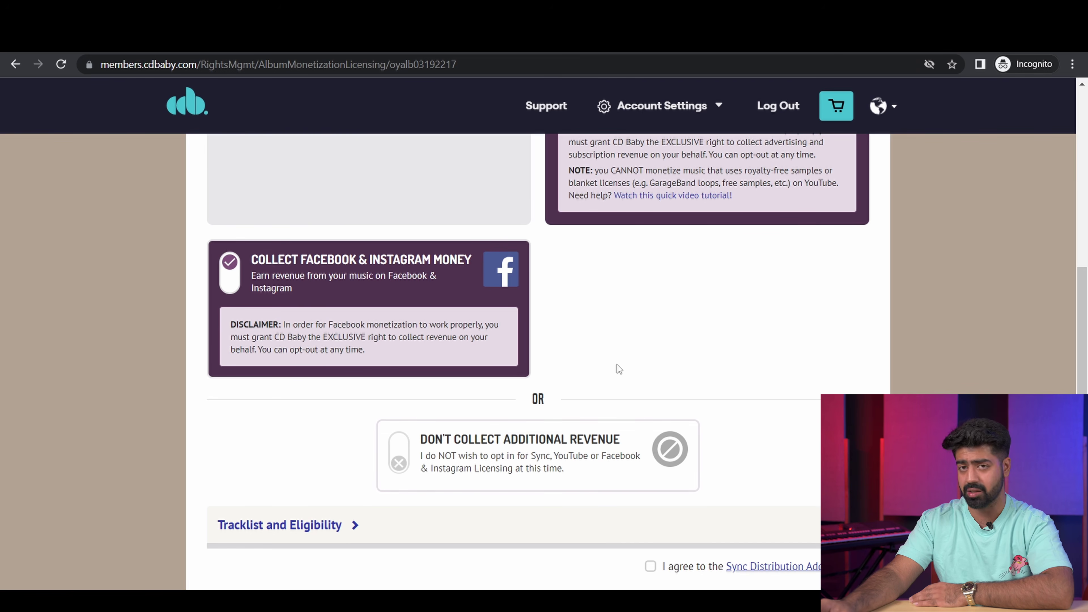
scroll(631, 413, up, 1)
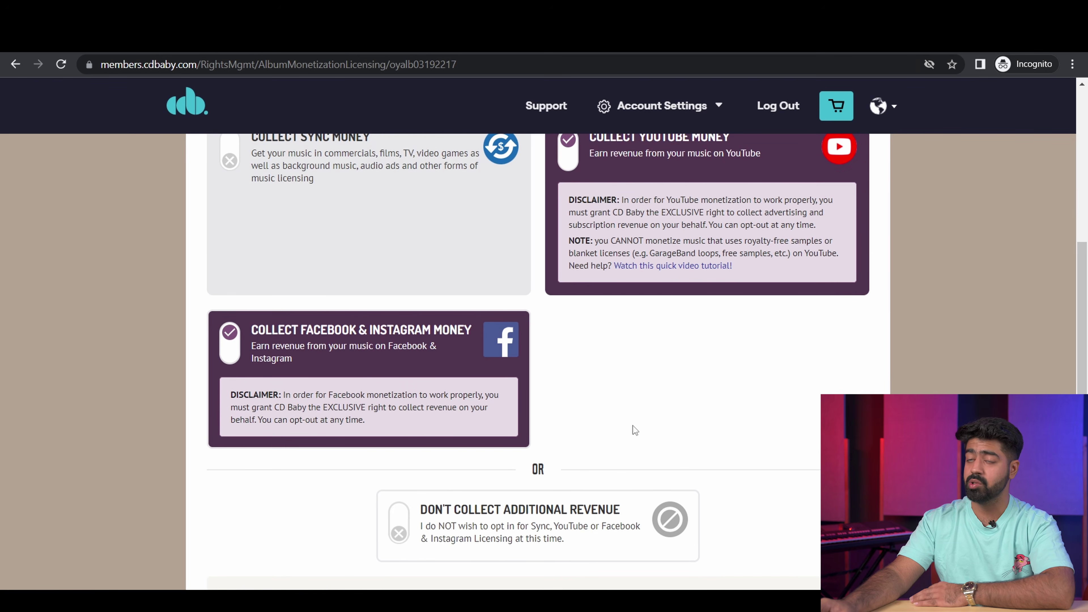
scroll(634, 425, up, 1)
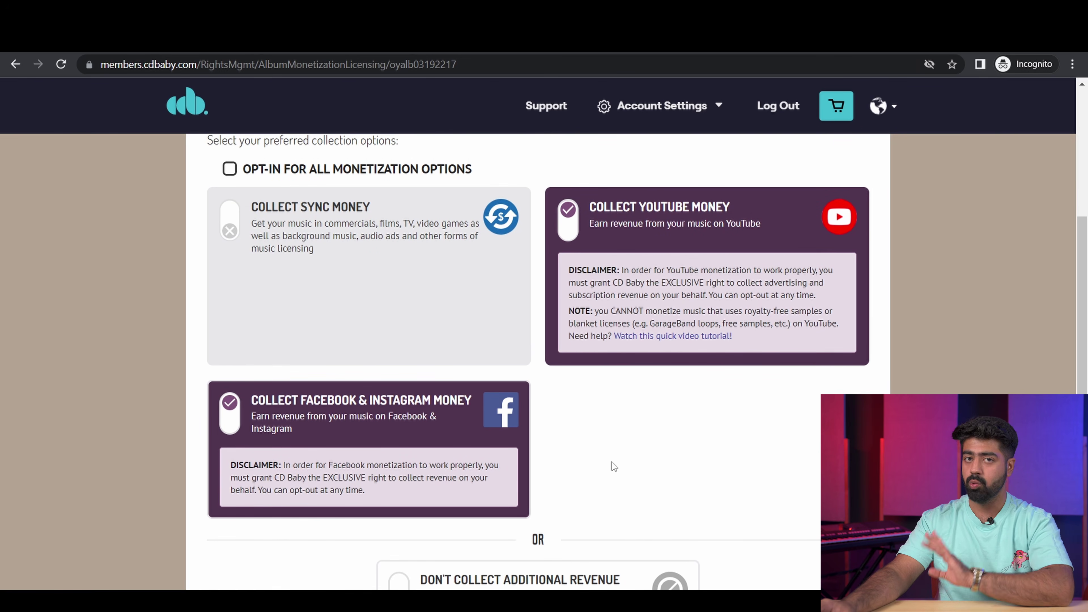
scroll(681, 438, down, 5)
click(650, 424)
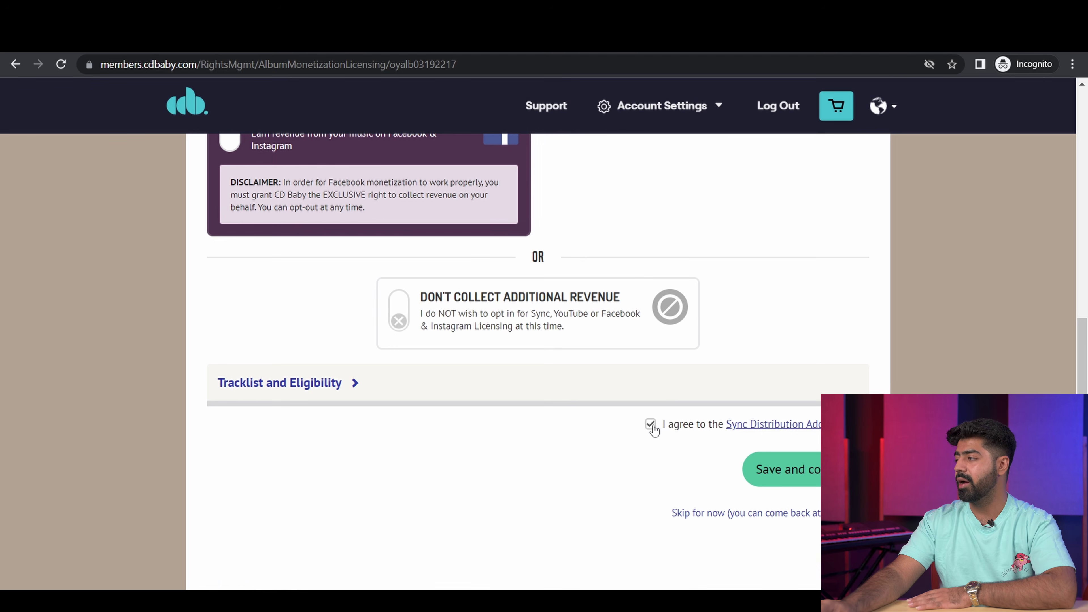
click(785, 469)
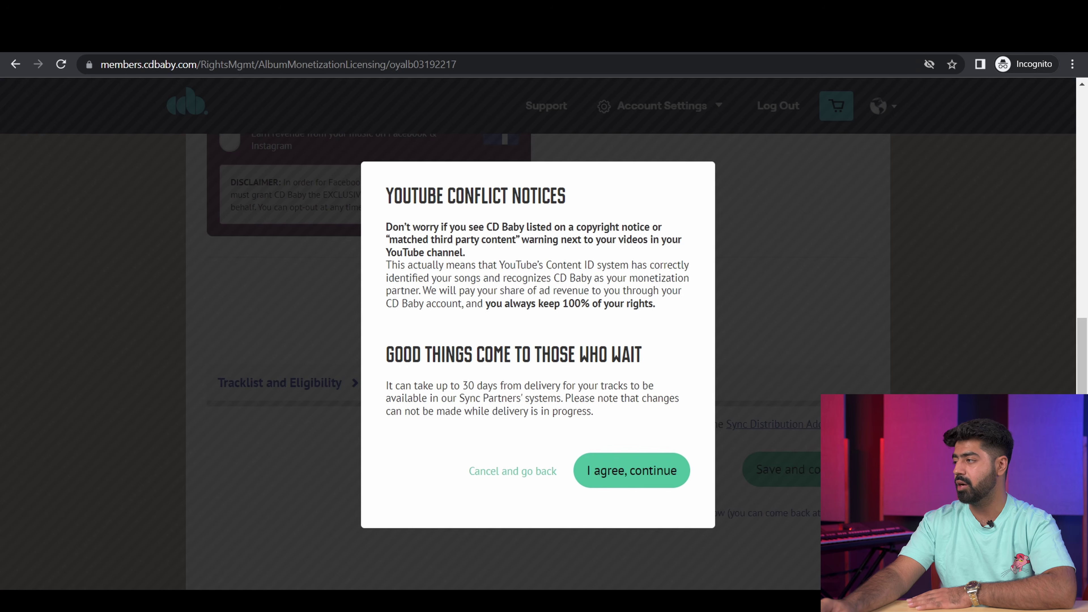
click(621, 475)
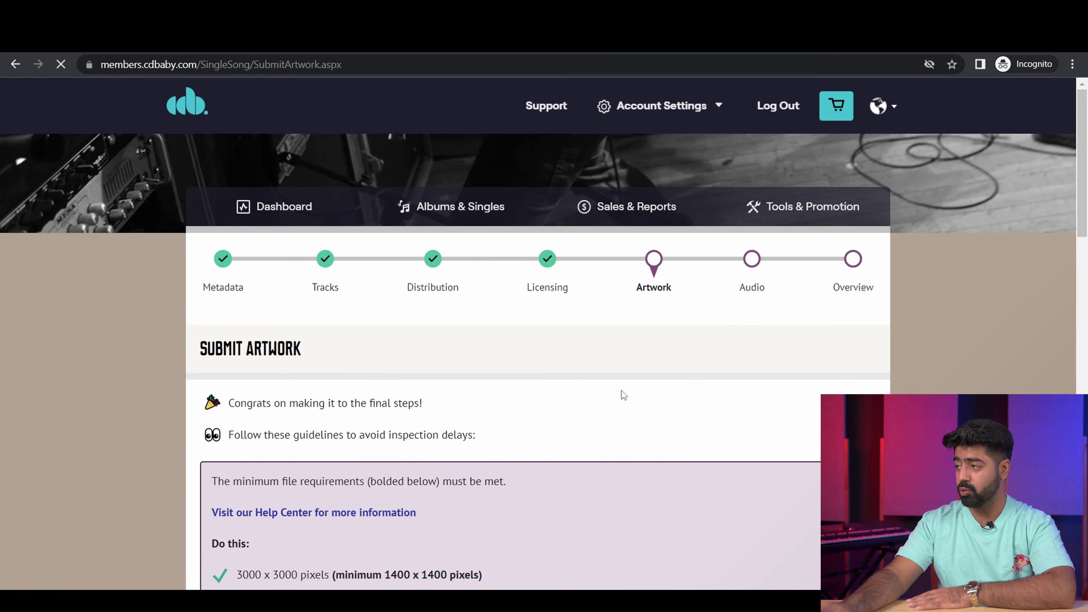
scroll(661, 431, down, 5)
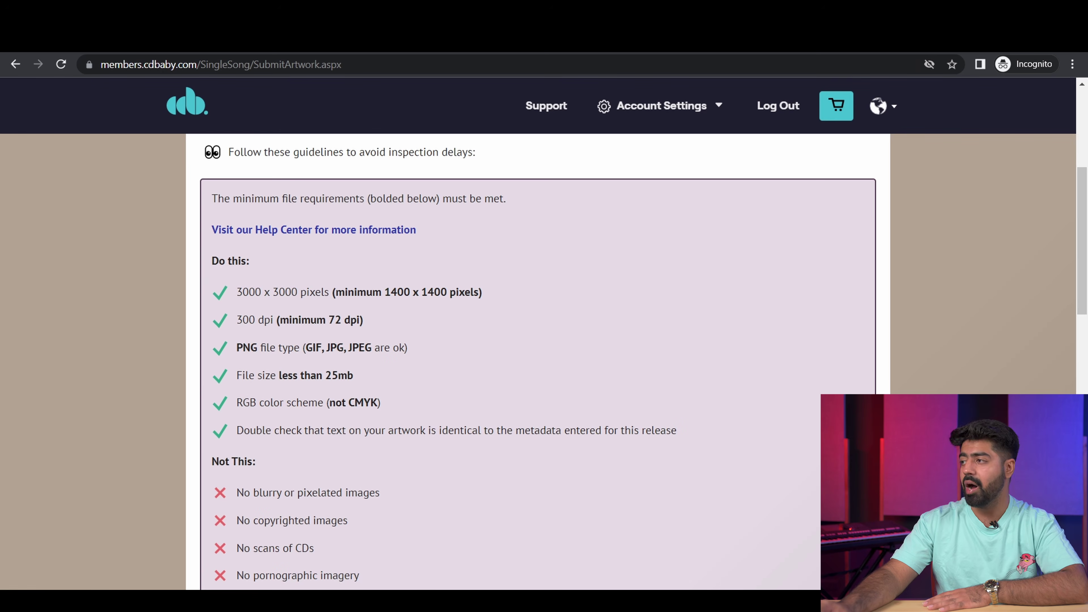
drag(260, 381, 327, 370)
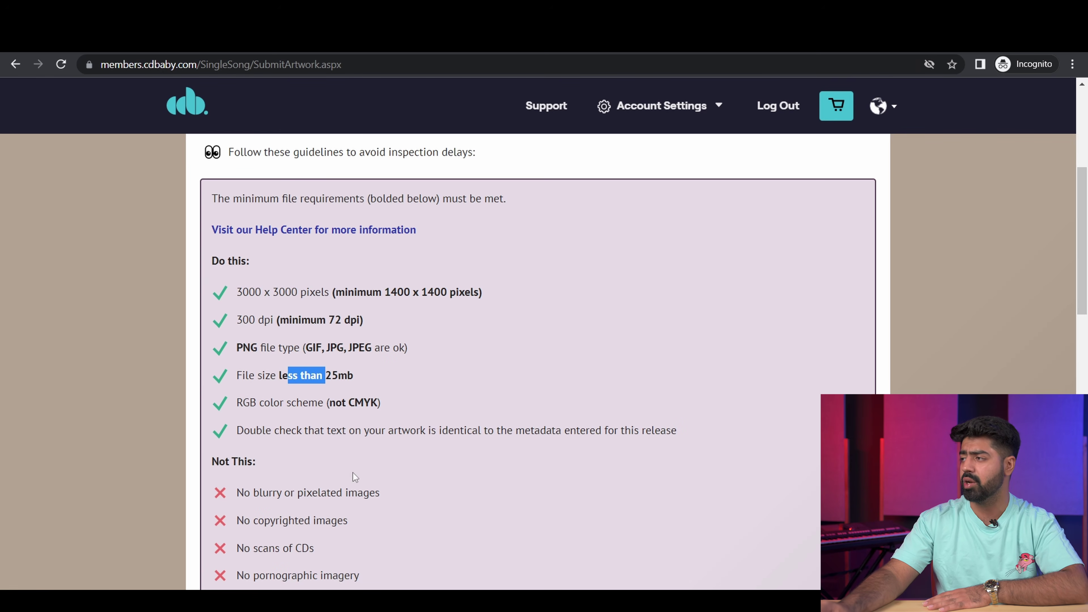
click(394, 441)
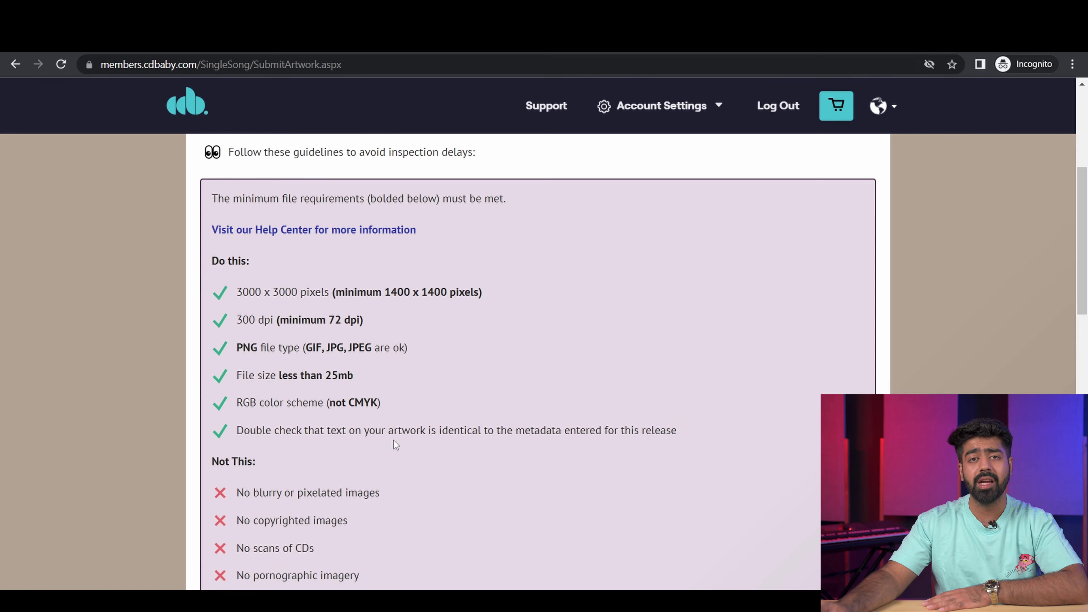
scroll(392, 445, down, 3)
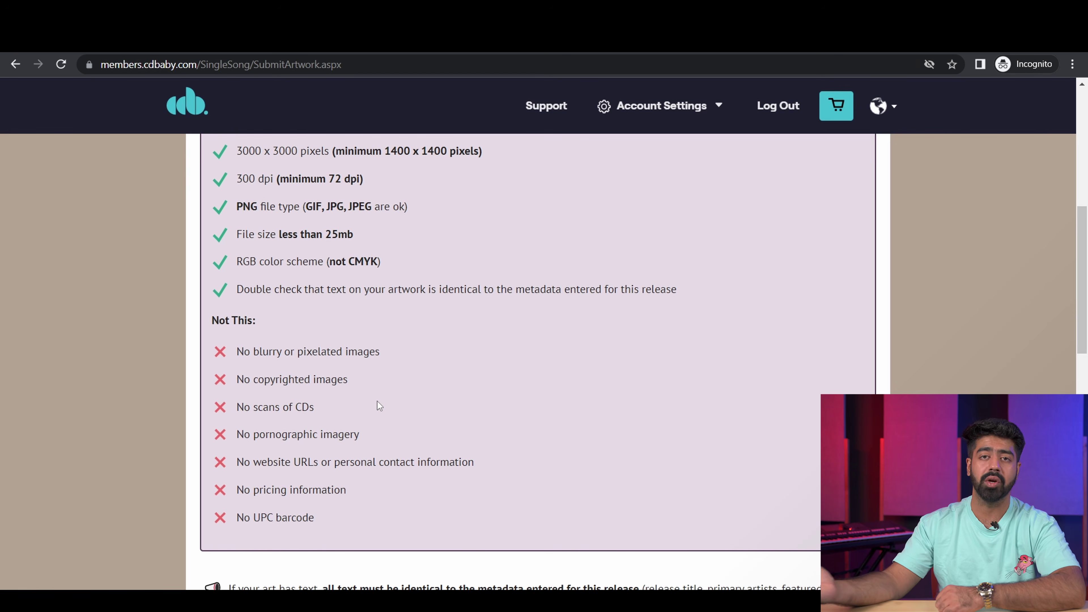
scroll(514, 394, down, 5)
scroll(557, 351, up, 4)
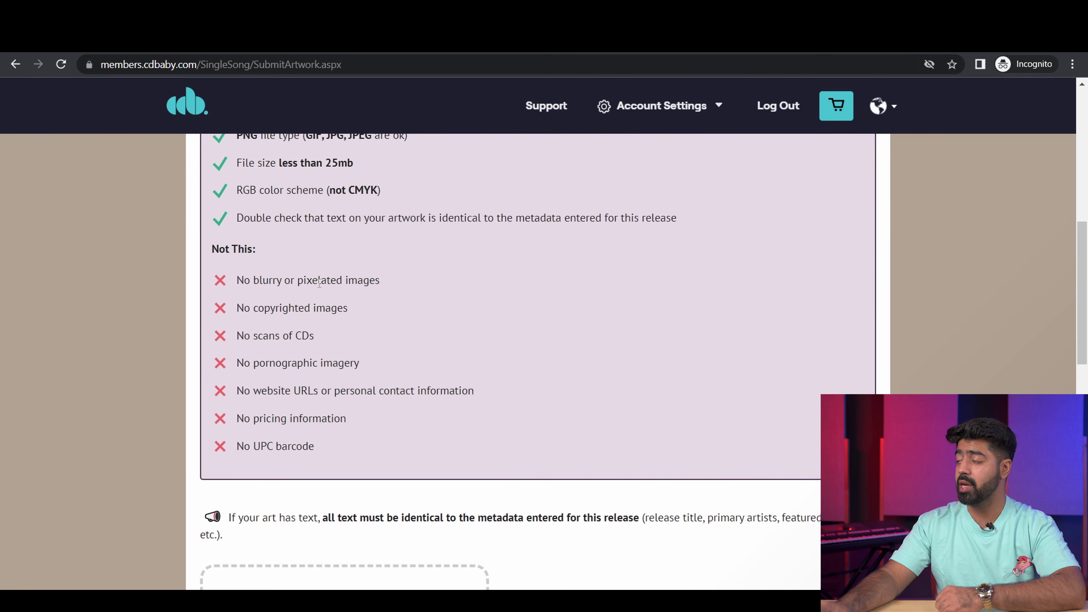
scroll(401, 347, down, 6)
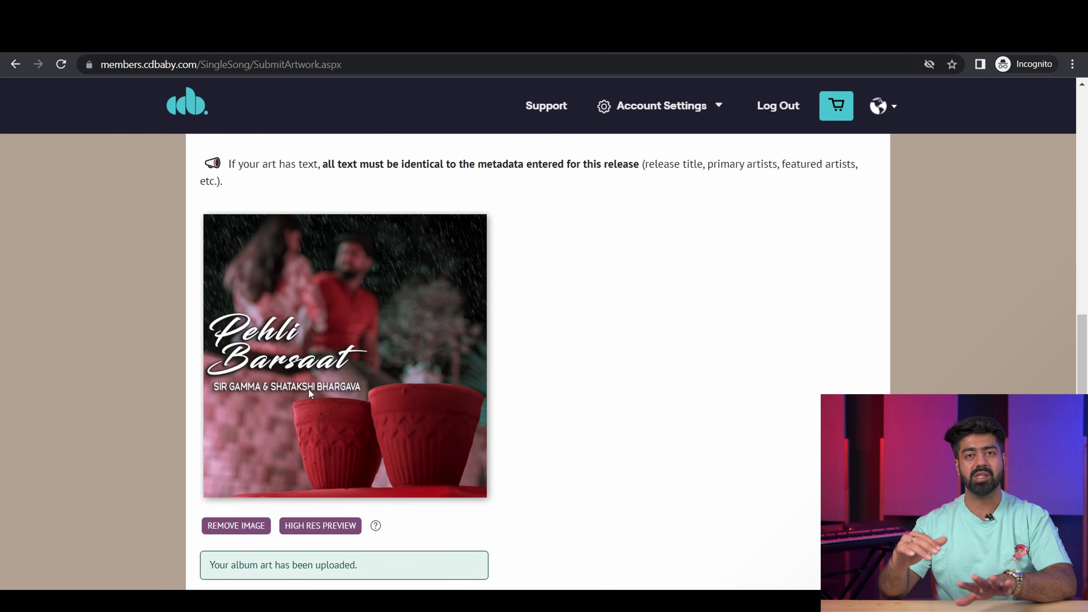
Step: Scroll down the Submit Artwork page to the Save and continue button
scroll(320, 388, down, 2)
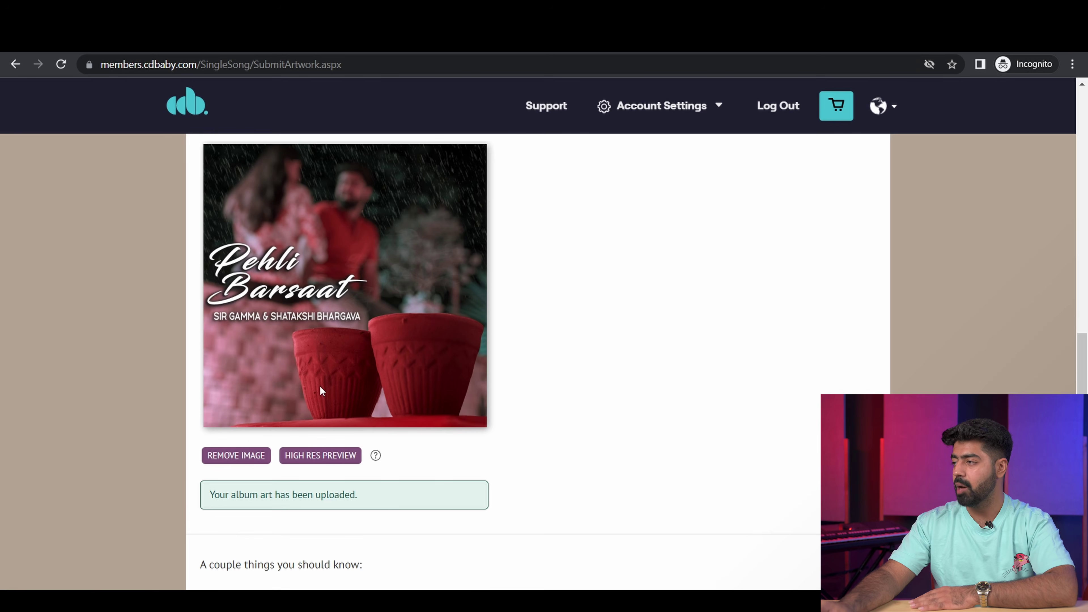
scroll(322, 391, down, 8)
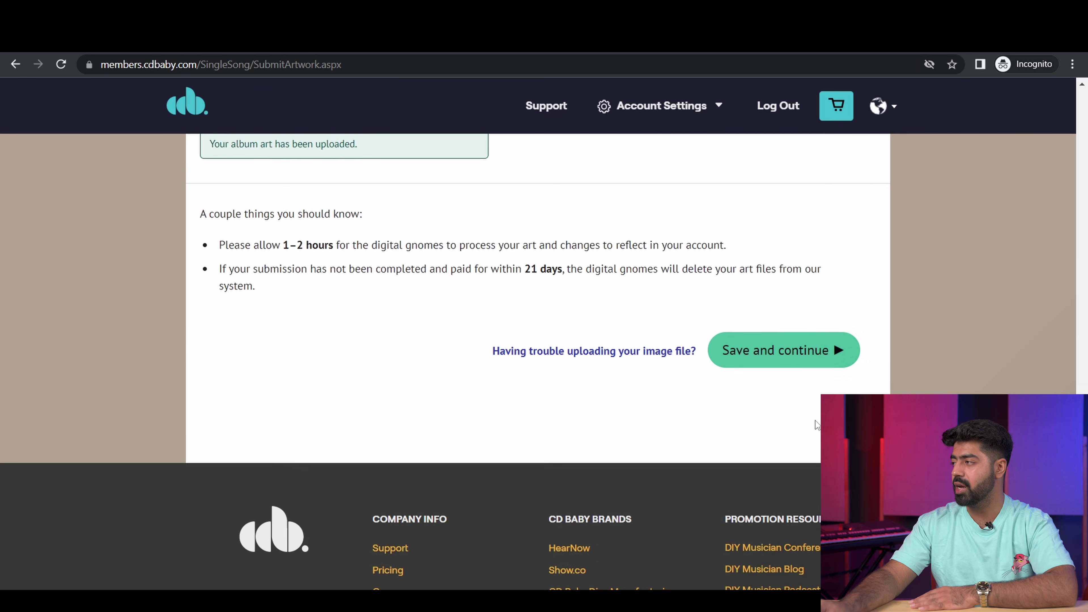
Step: Save the artwork and review the audio upload requirements, including 16bit
click(818, 349)
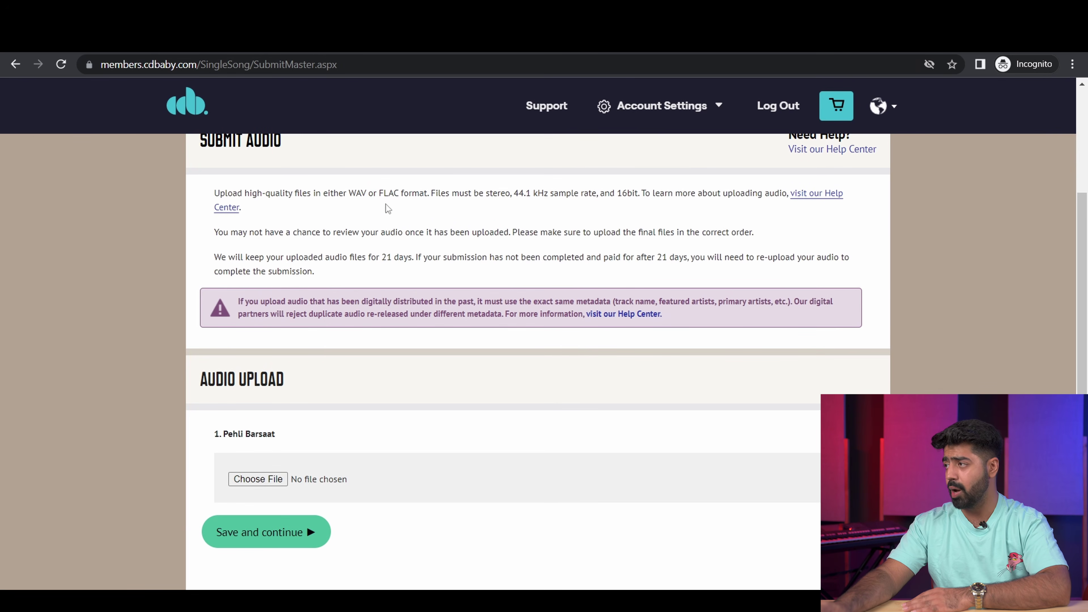
drag(340, 192, 612, 188)
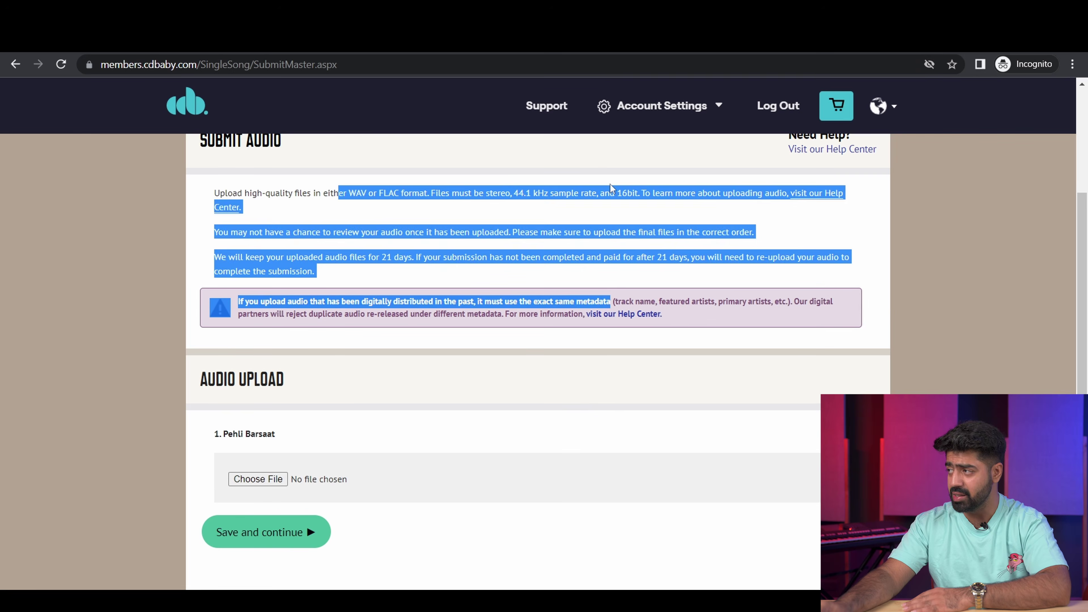
click(612, 189)
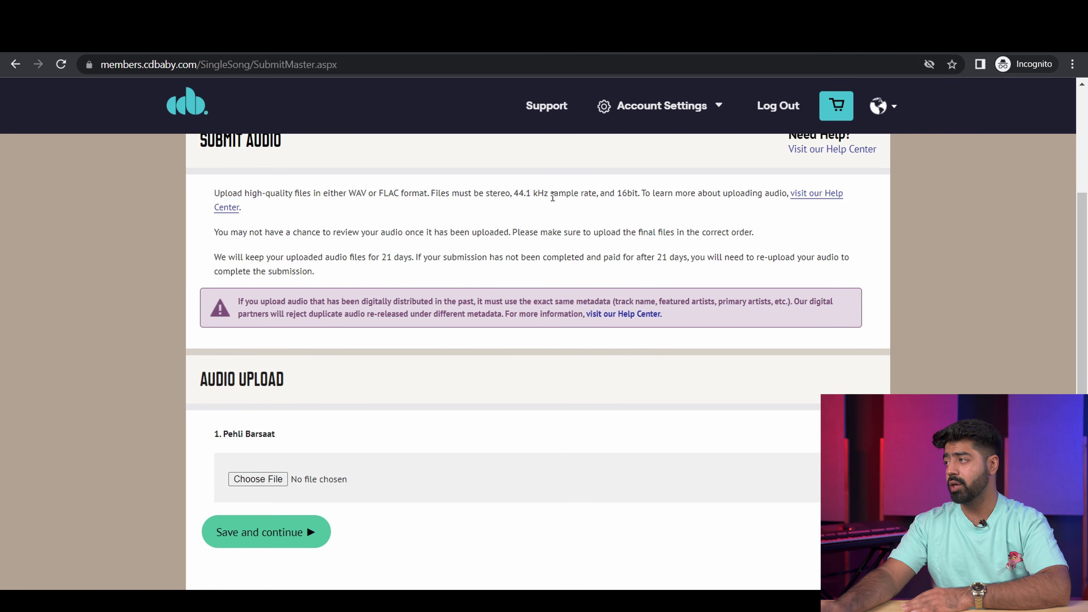
drag(619, 192, 664, 193)
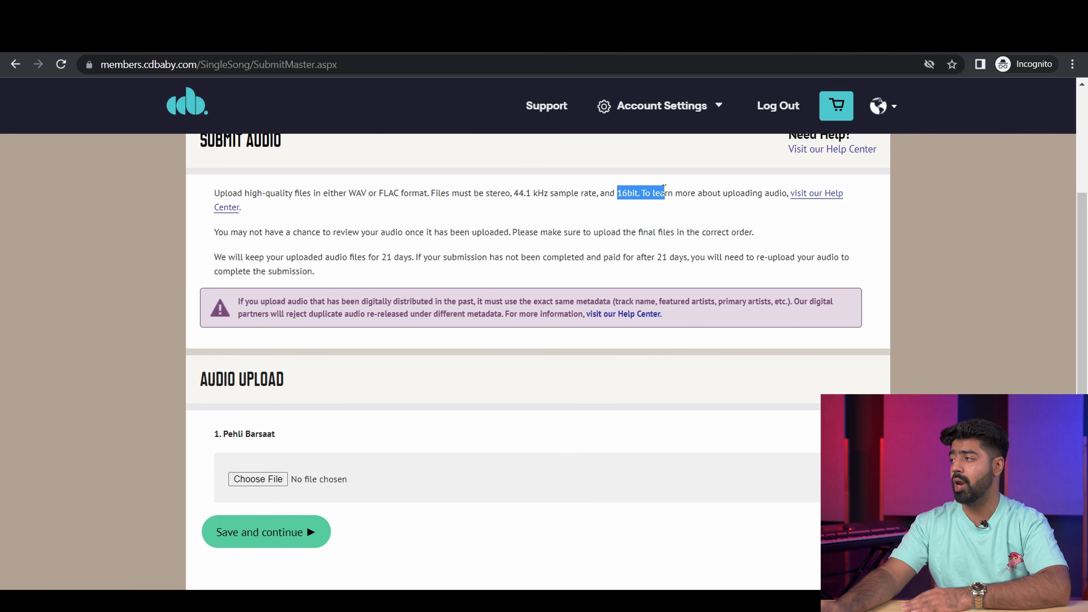
click(696, 195)
Step: Bring up the file picker for the track's audio file
click(258, 479)
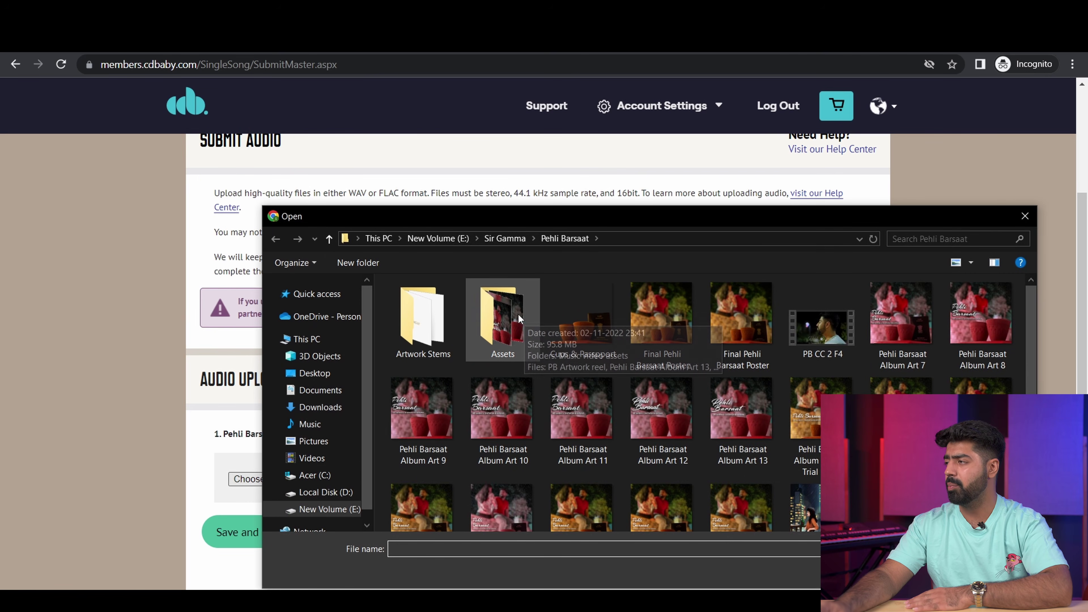
drag(352, 216, 292, 199)
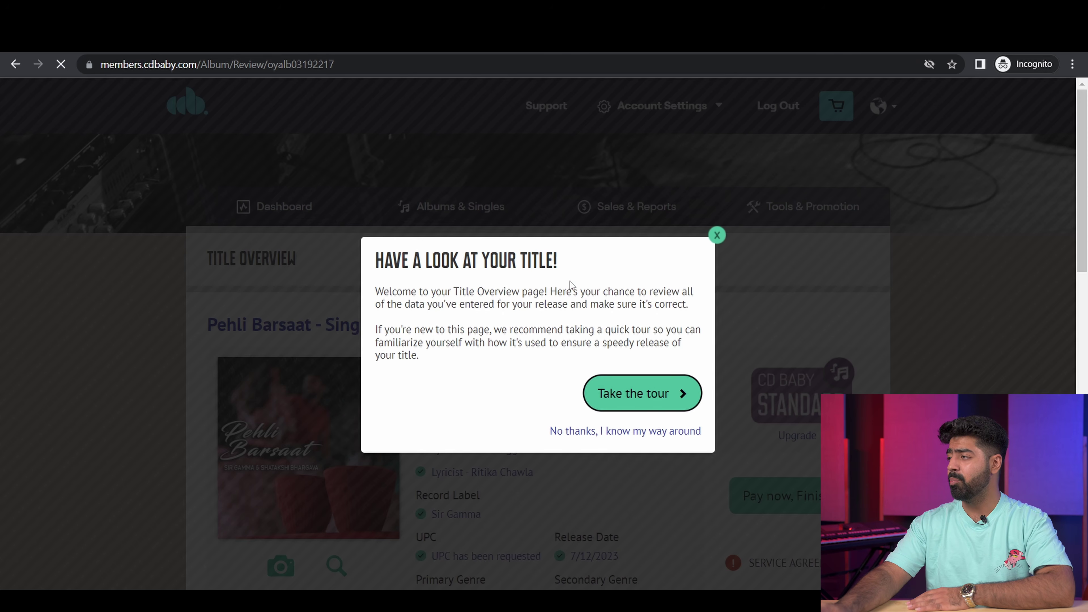
Step: Dismiss the Title Overview tour and expand the Tracks & Audio section
click(718, 234)
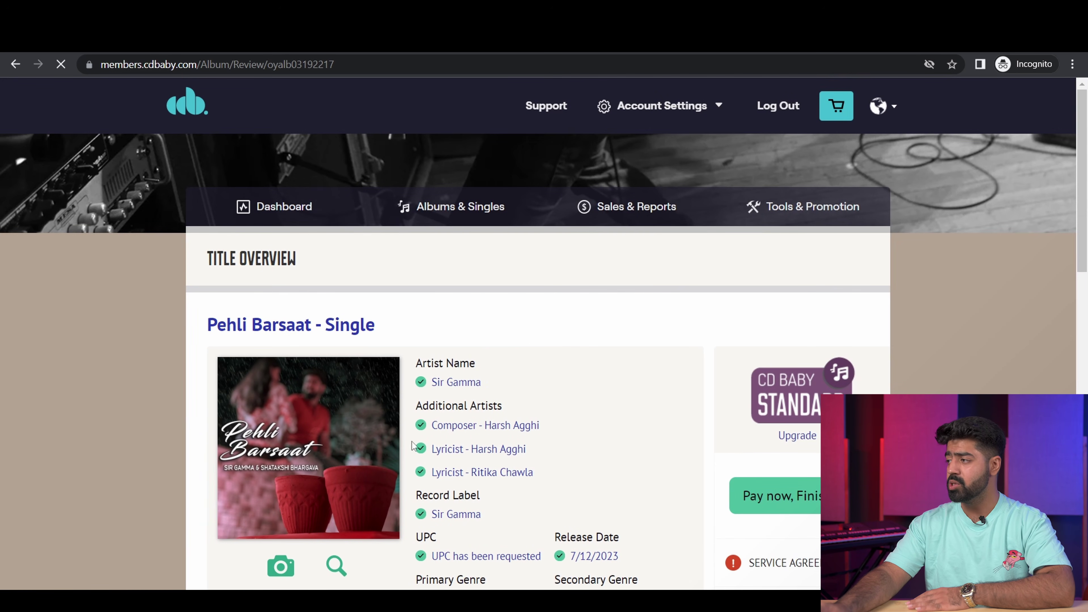
scroll(488, 498, down, 3)
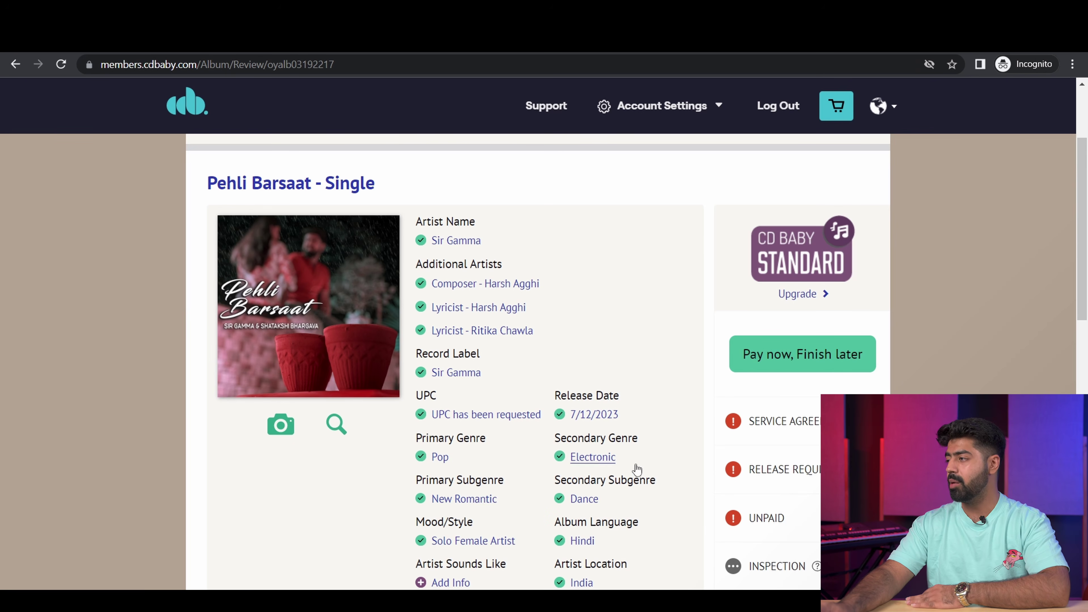
scroll(600, 373, down, 3)
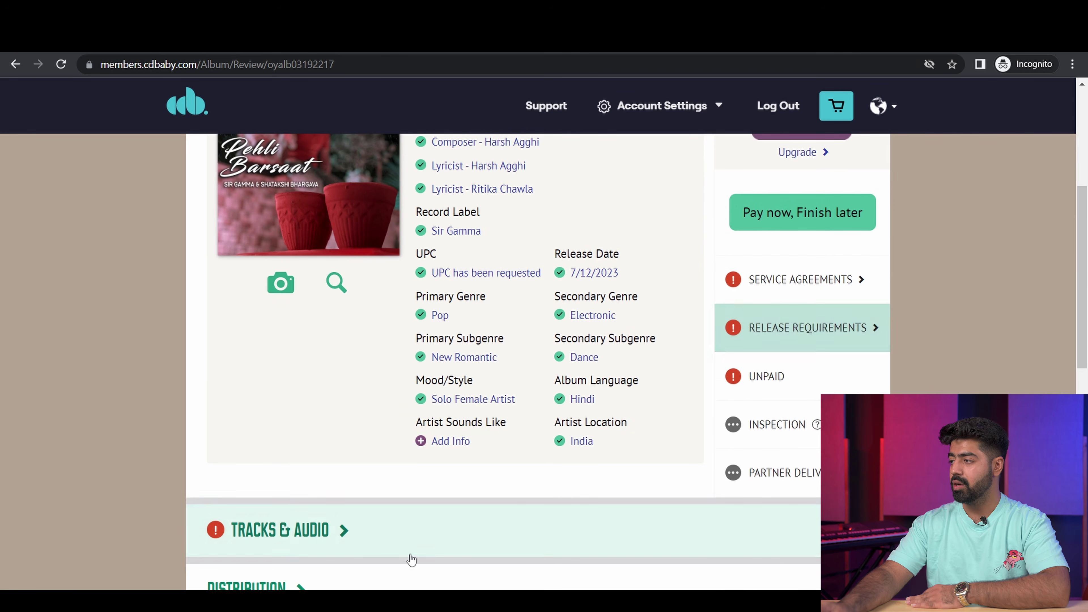
click(344, 530)
scroll(344, 529, down, 5)
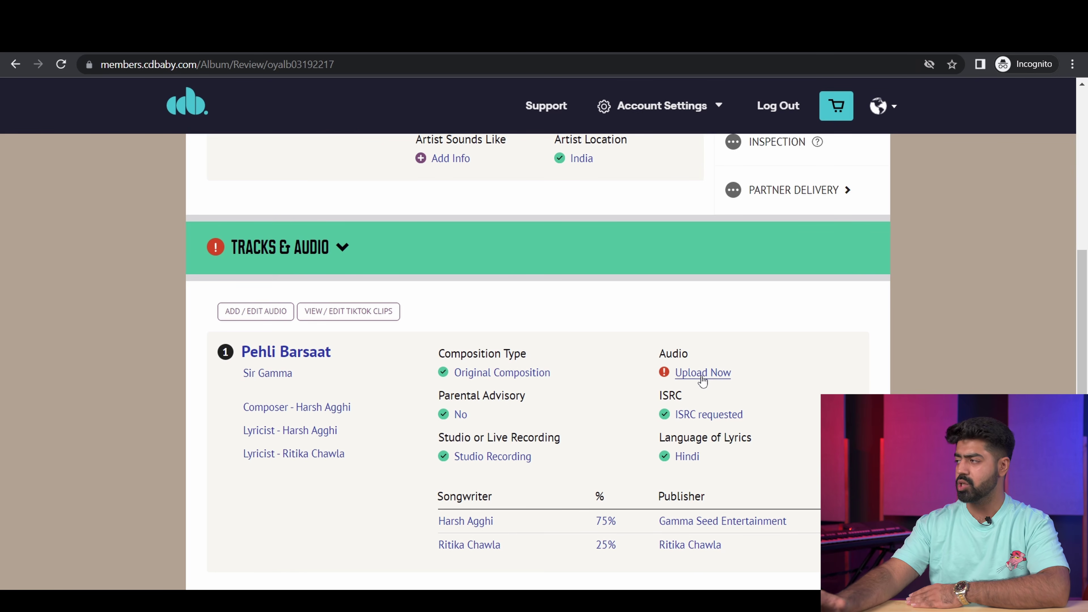
scroll(604, 350, down, 5)
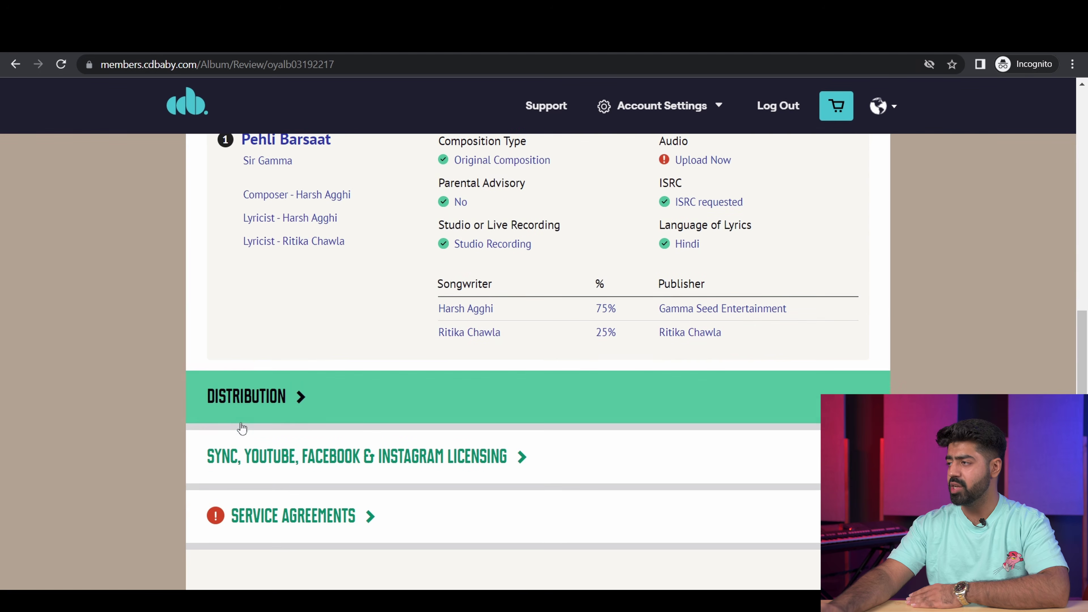
Step: Expand the Distribution, Sync Licensing and Service Agreements sections
click(299, 396)
scroll(385, 343, down, 9)
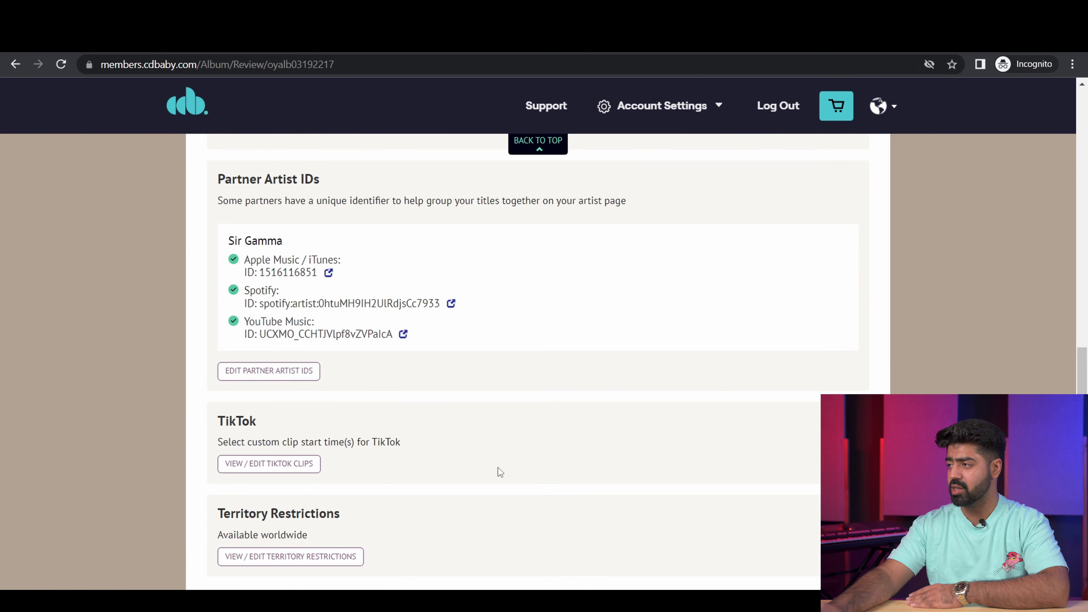
scroll(384, 473, down, 7)
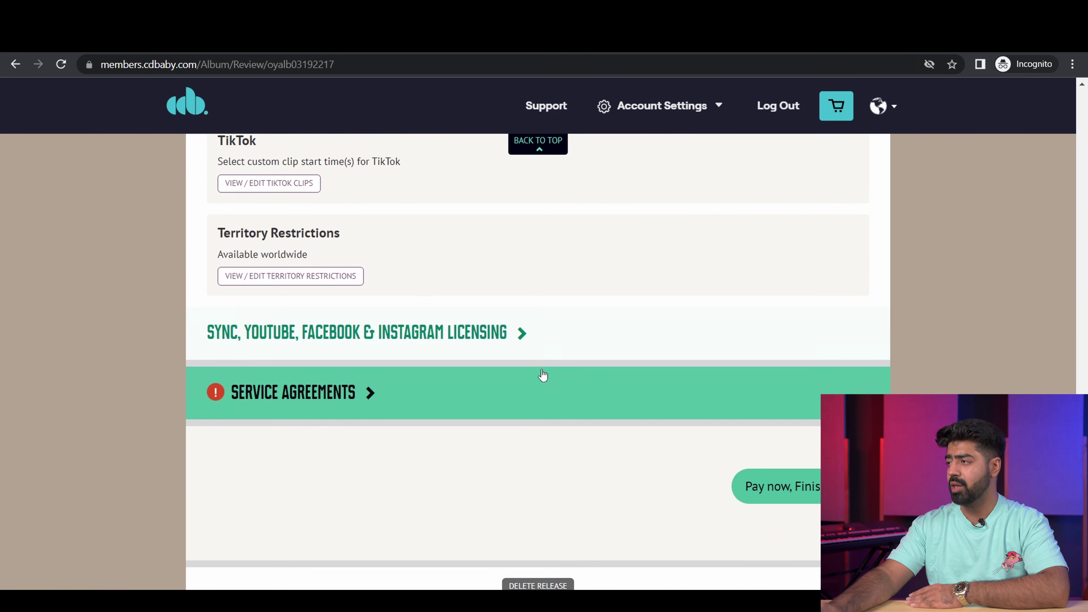
click(517, 336)
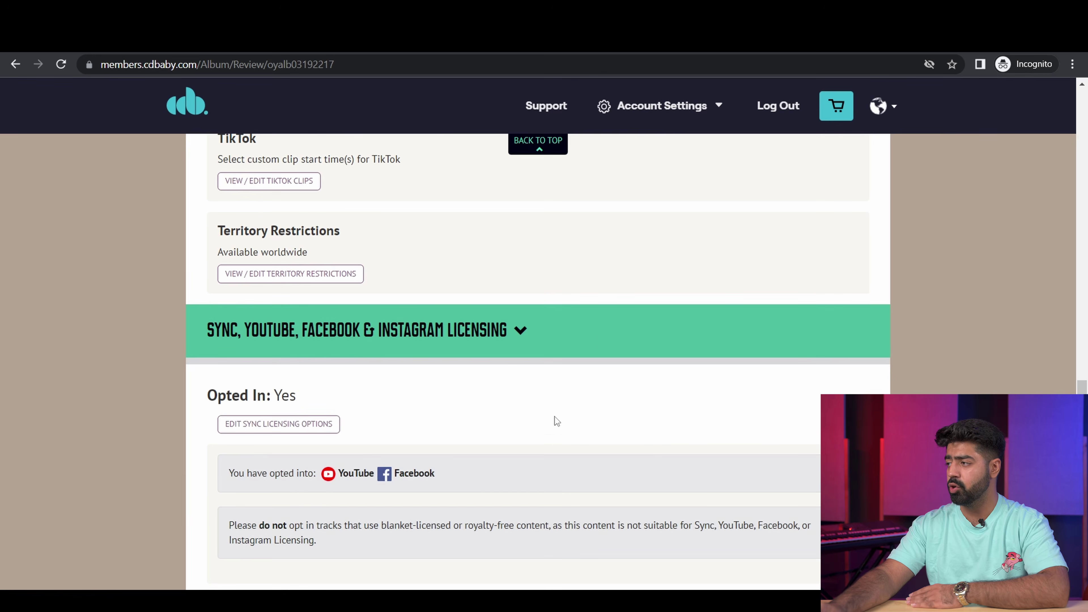
scroll(554, 417, down, 5)
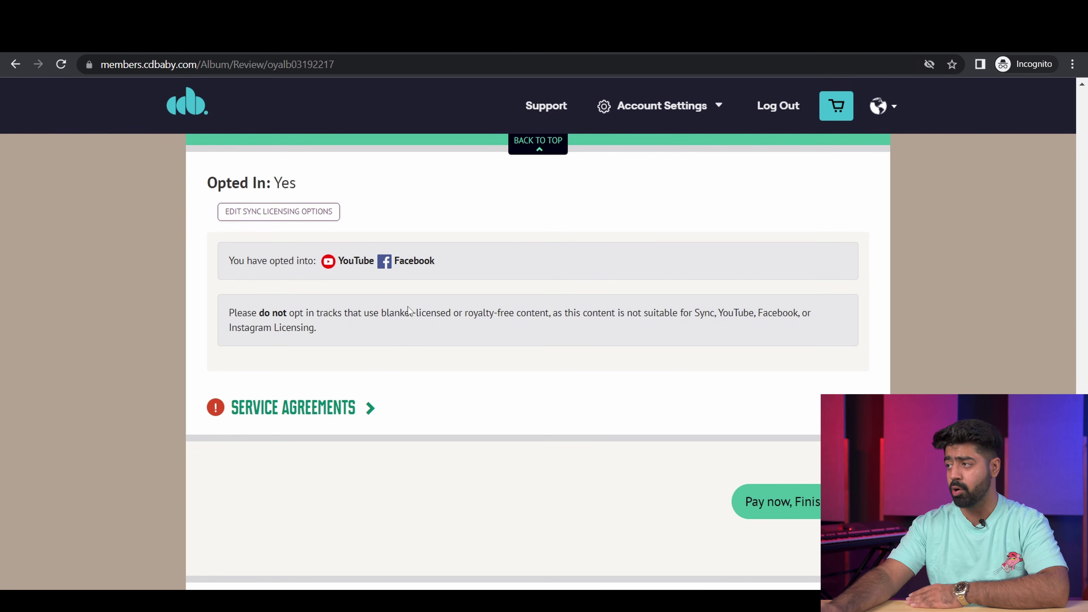
click(370, 412)
scroll(379, 424, down, 5)
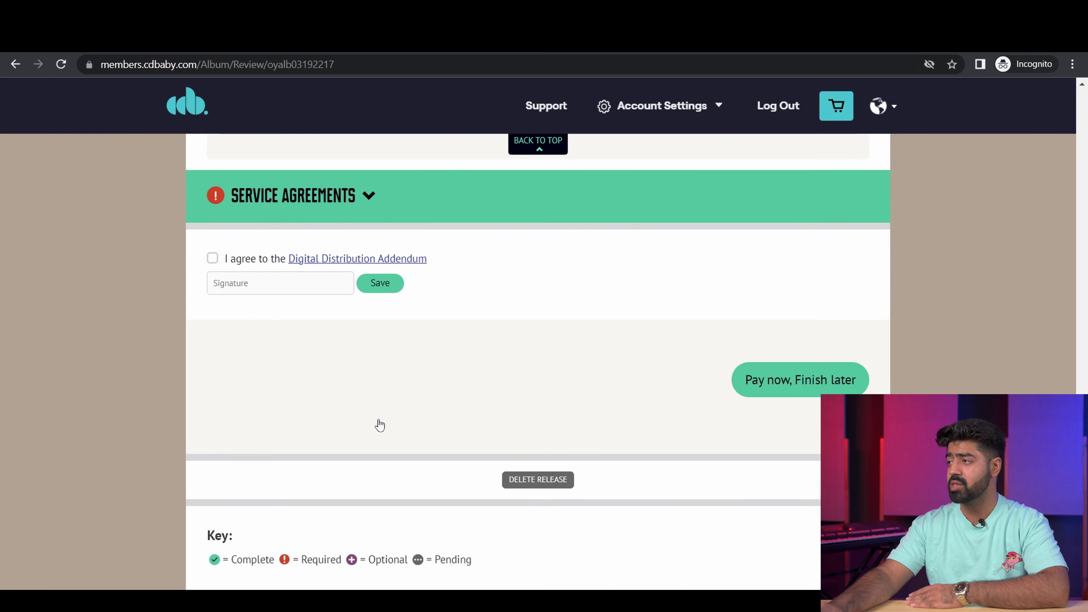
Step: Agree to the Digital Distribution Addendum, sign with your full name, and save
click(213, 258)
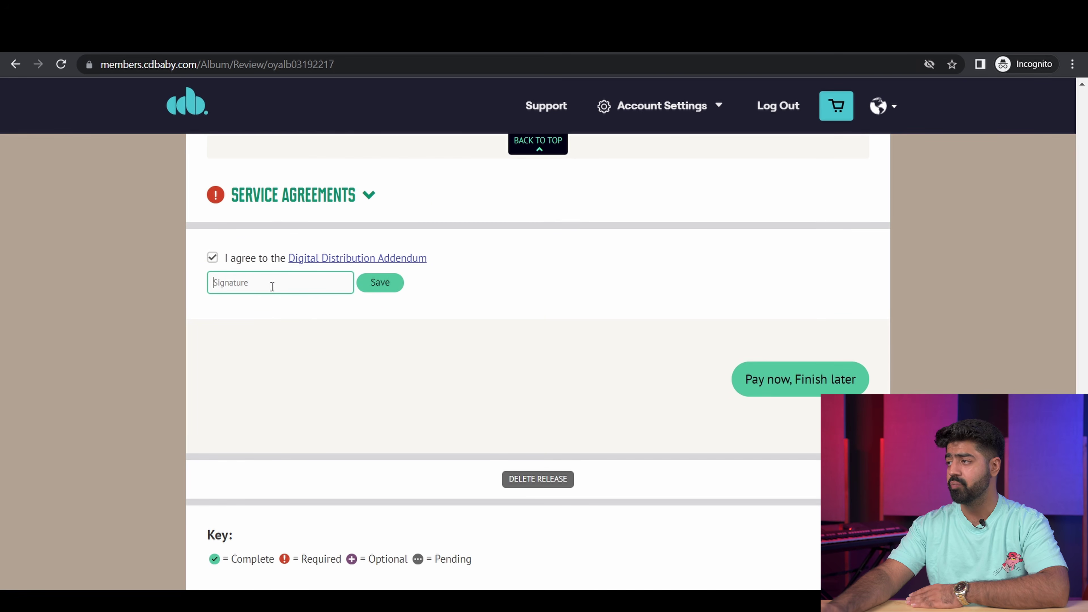
text(Harsh A)
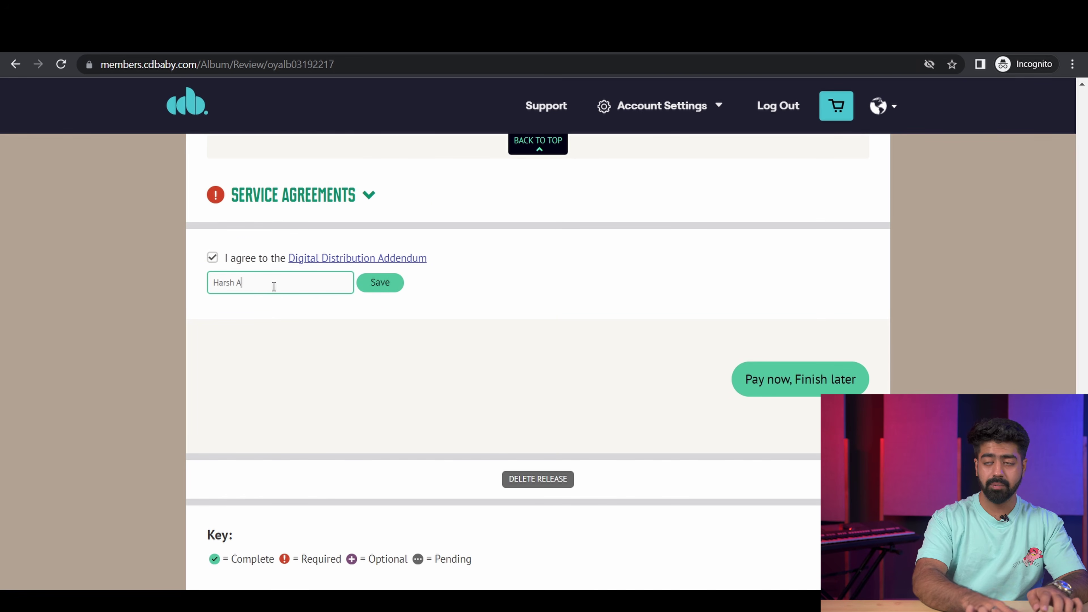
text(gghi)
click(380, 283)
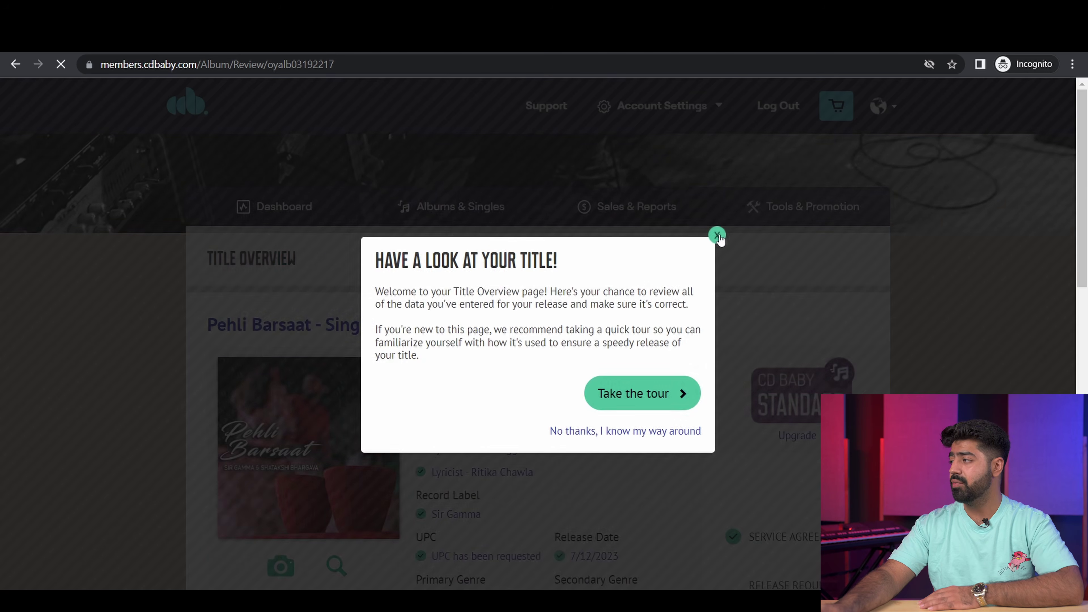
Step: Proceed to payment for the release with Pay now
scroll(801, 429, down, 5)
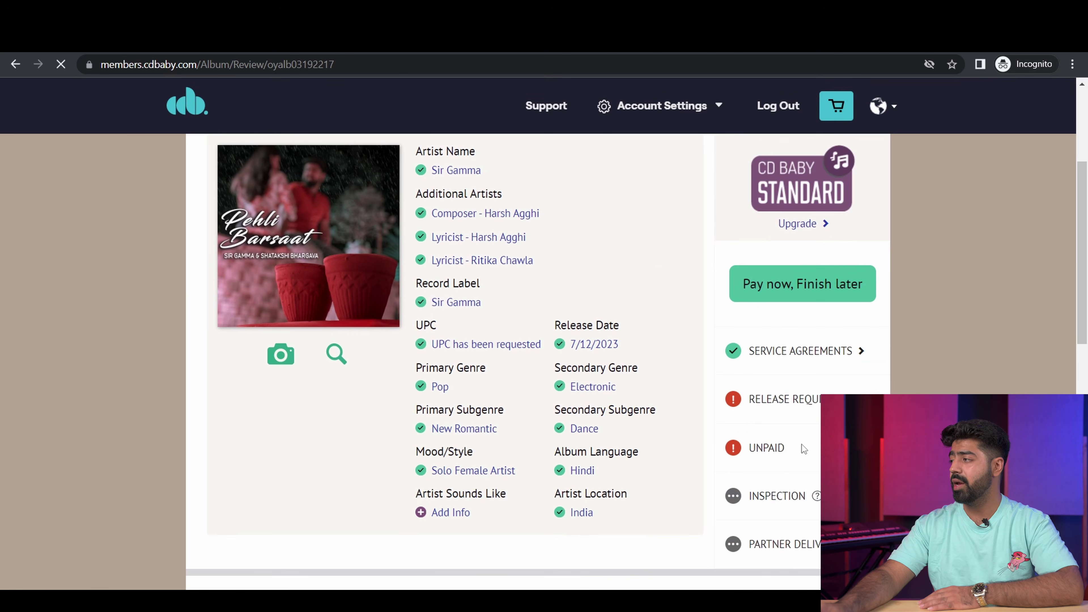
scroll(806, 441, down, 12)
scroll(717, 457, down, 10)
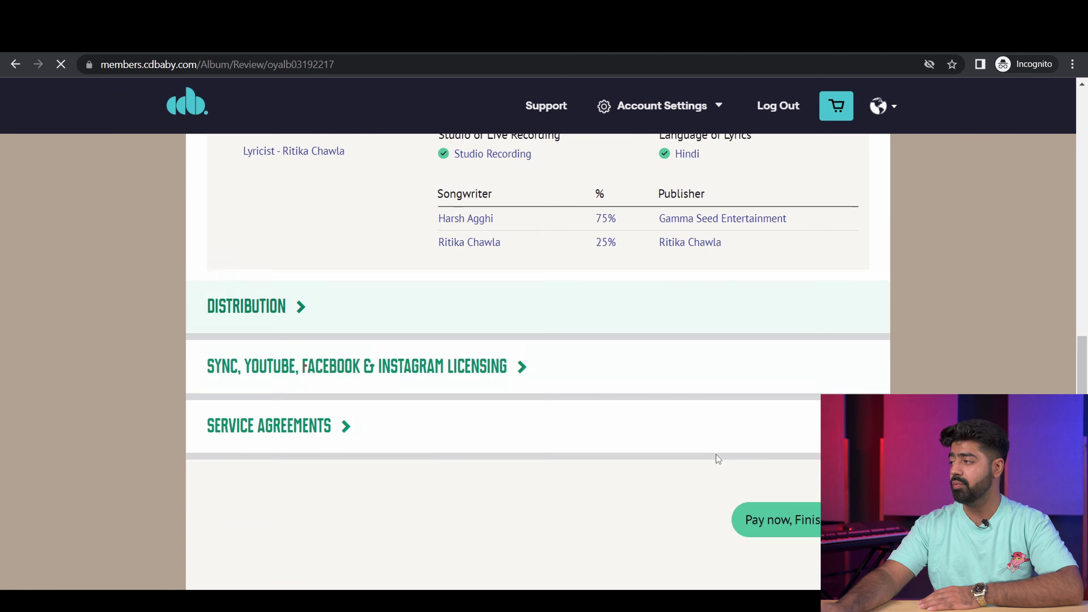
scroll(821, 328, up, 2)
click(842, 205)
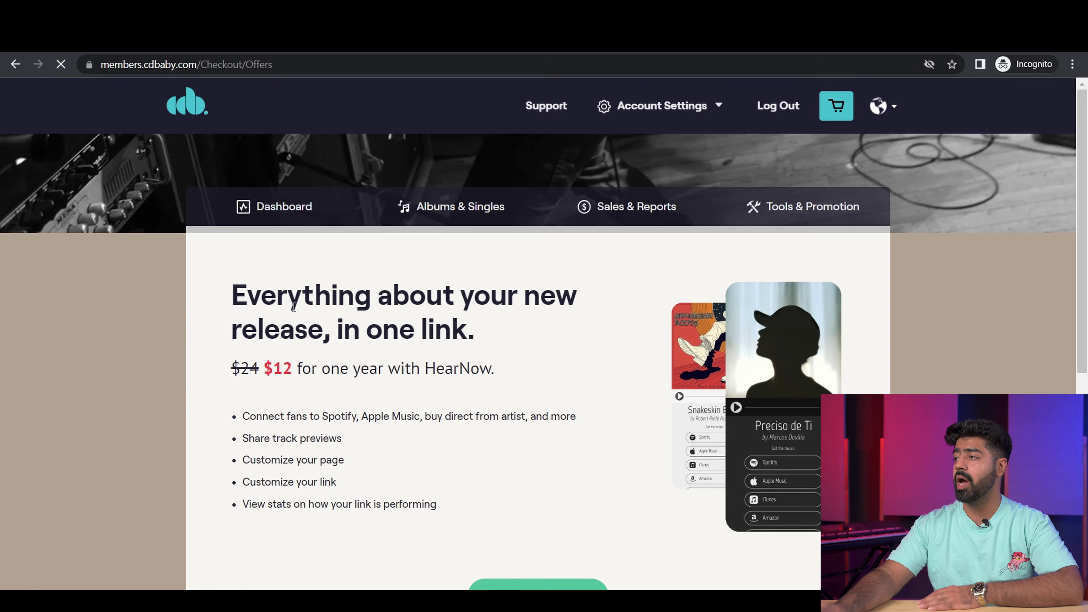
Step: Skip the $12/year HearNow offer and view the $9.99 Pehli Barsaat order cart
drag(245, 294, 447, 322)
click(447, 322)
scroll(433, 461, down, 3)
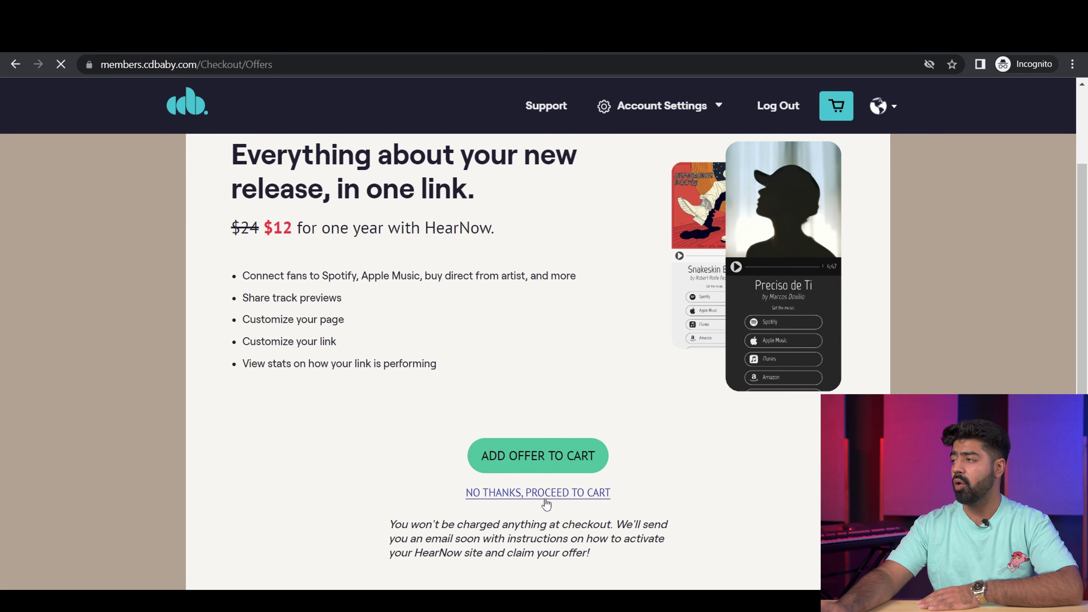
scroll(387, 465, up, 2)
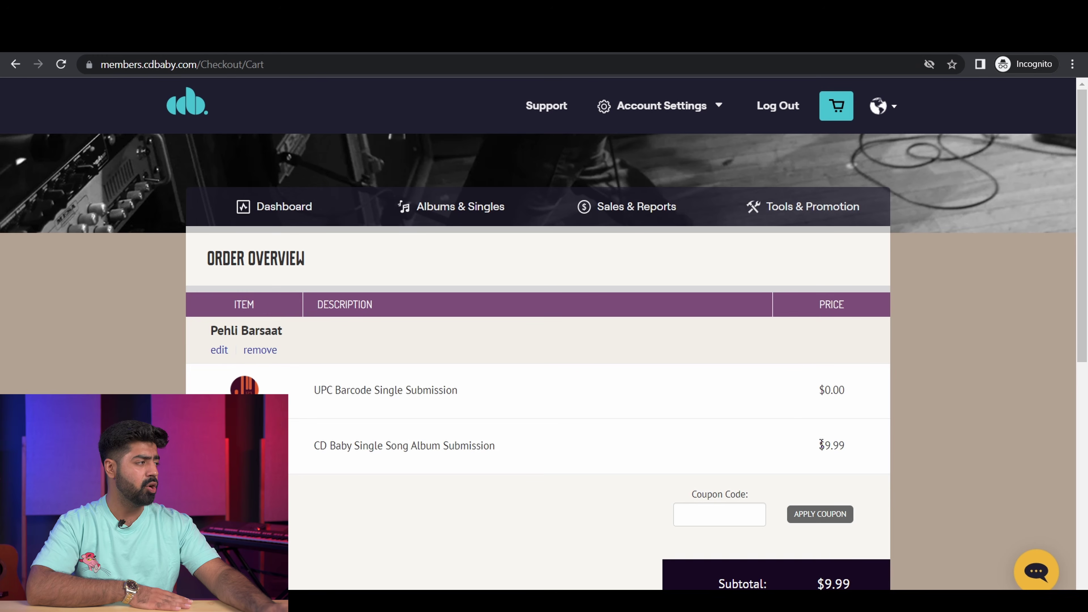
scroll(854, 451, down, 3)
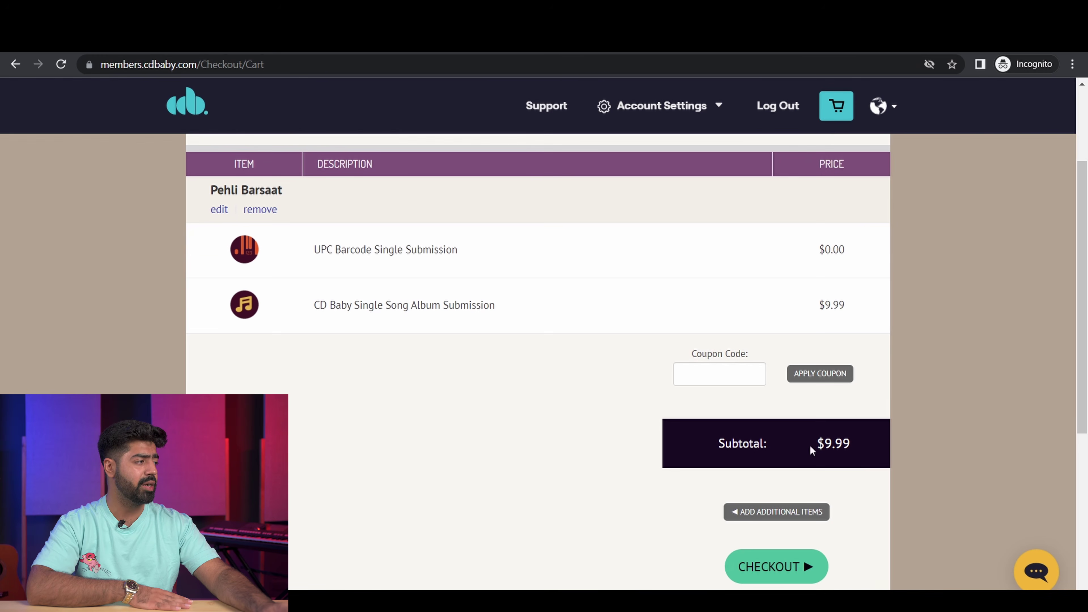